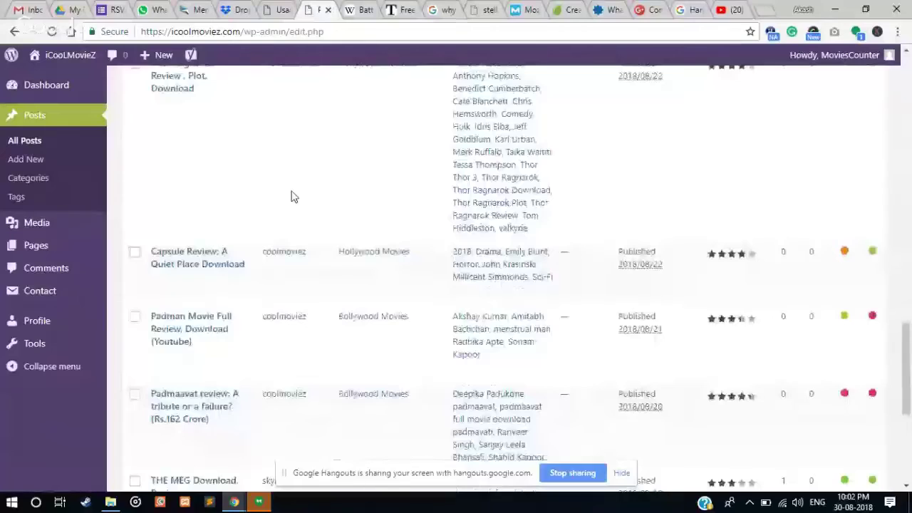
Open the Mission Impossible Fallout Download, Review post for editing, and open its published article on the live site.
scroll(291, 195, "down", 3)
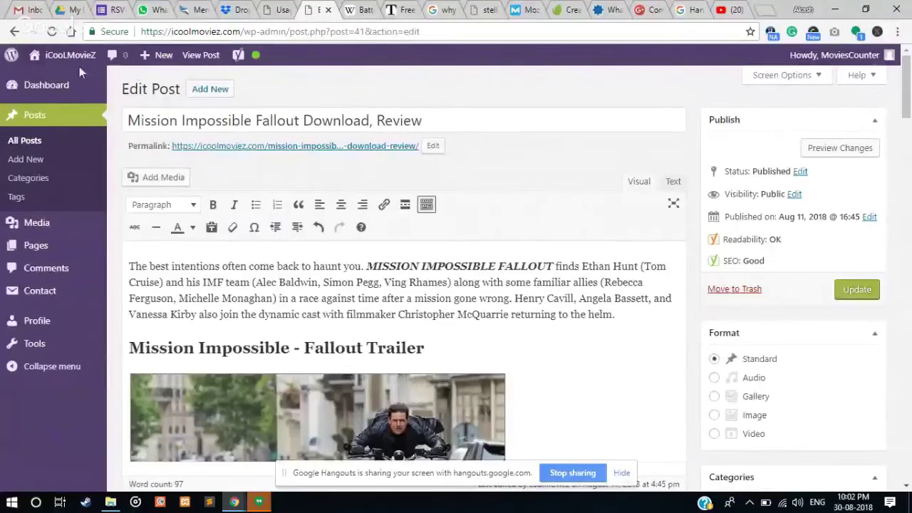
mouse_move(77, 57)
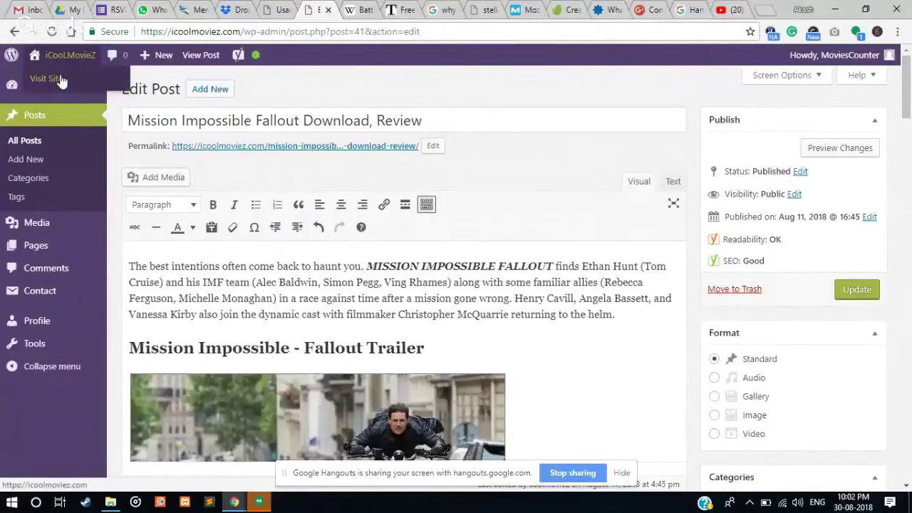
left_click(62, 80)
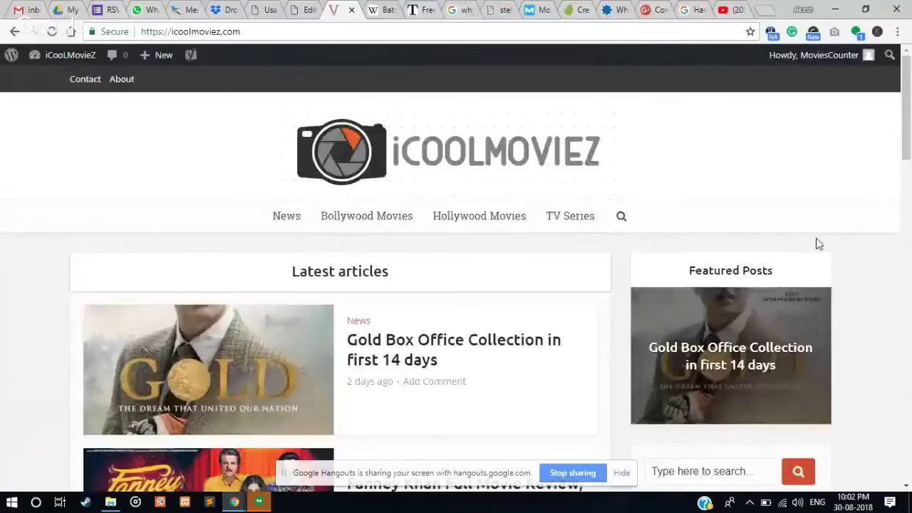
scroll(816, 242, "down", 20)
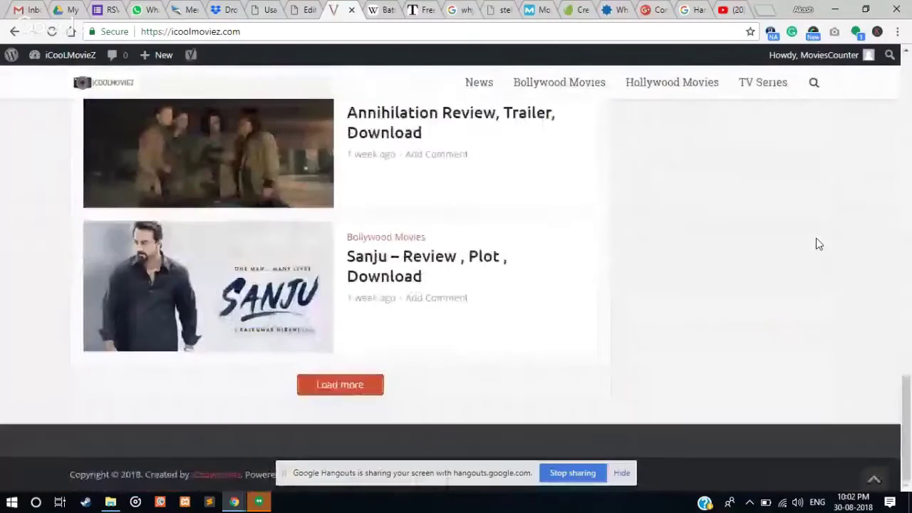
left_click(332, 387)
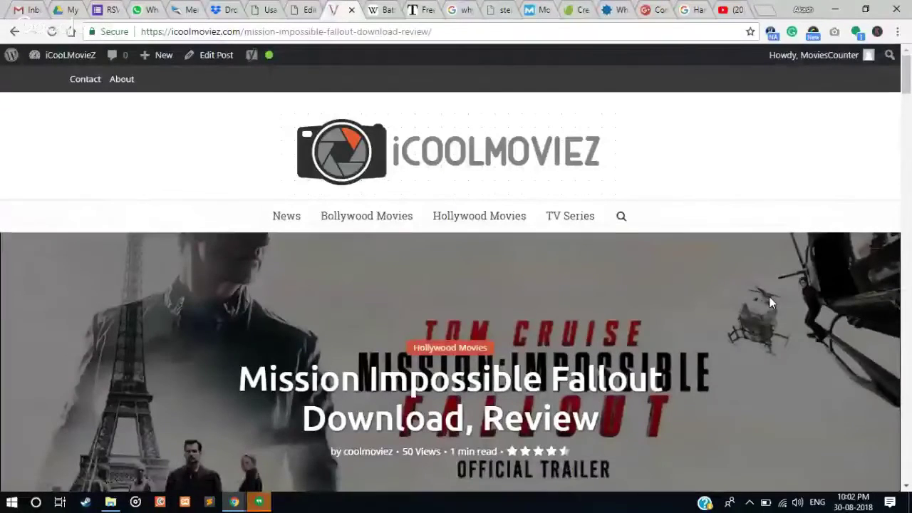
Examine the article's title banner and opening paragraph, highlighting the movie name Mission Impossible Fallout in the title.
scroll(769, 303, "down", 3)
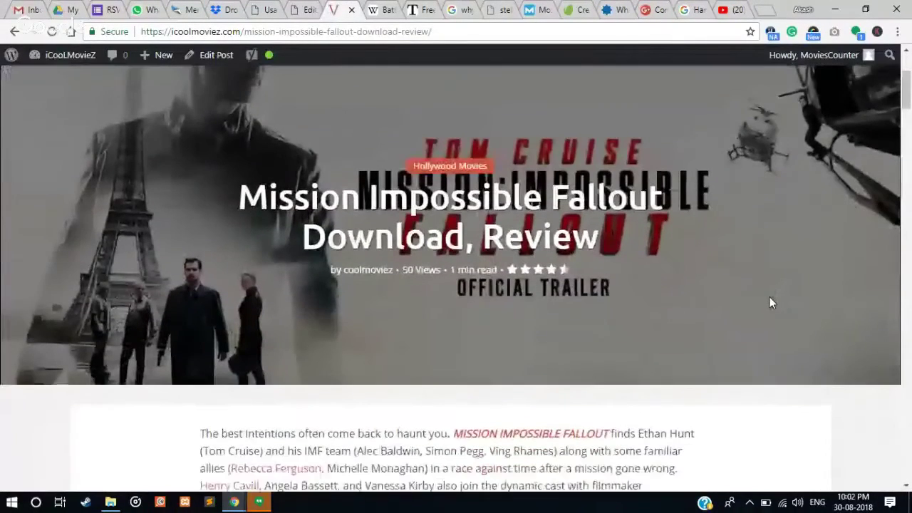
scroll(769, 302, "down", 3)
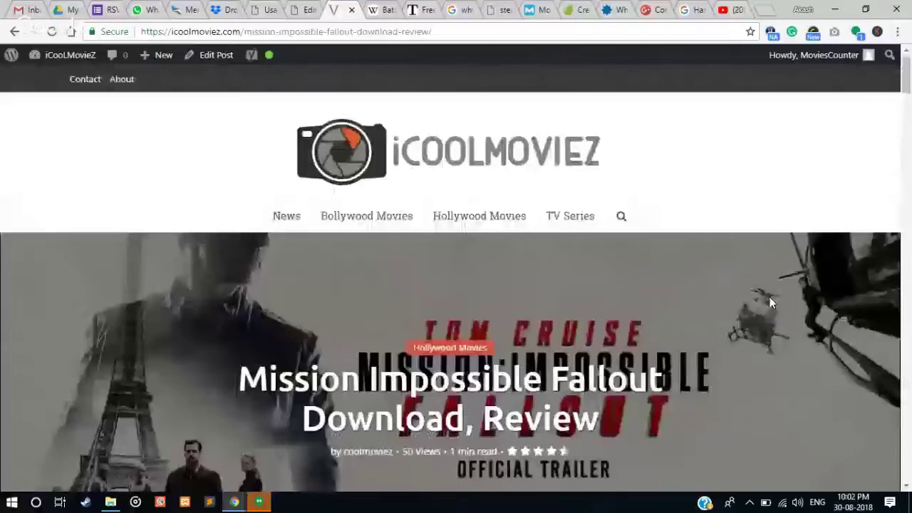
scroll(769, 302, "down", 2)
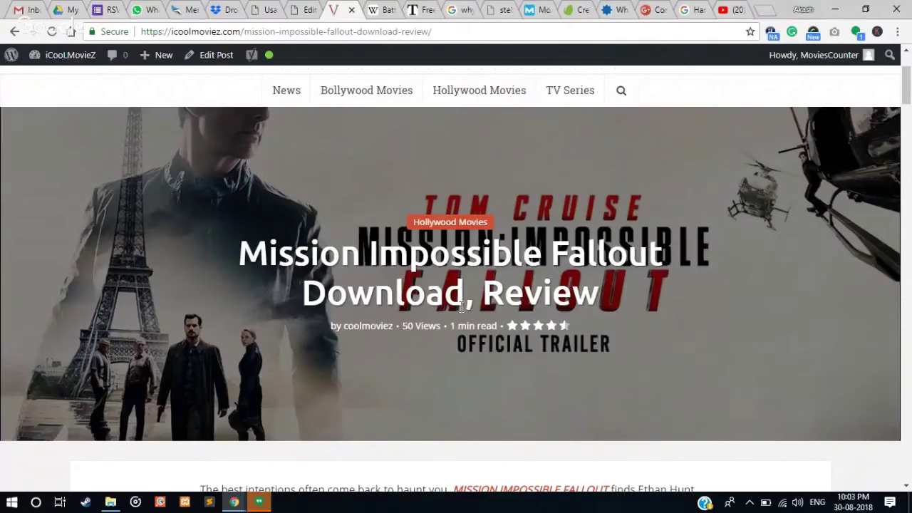
left_click_drag(240, 253, 534, 253)
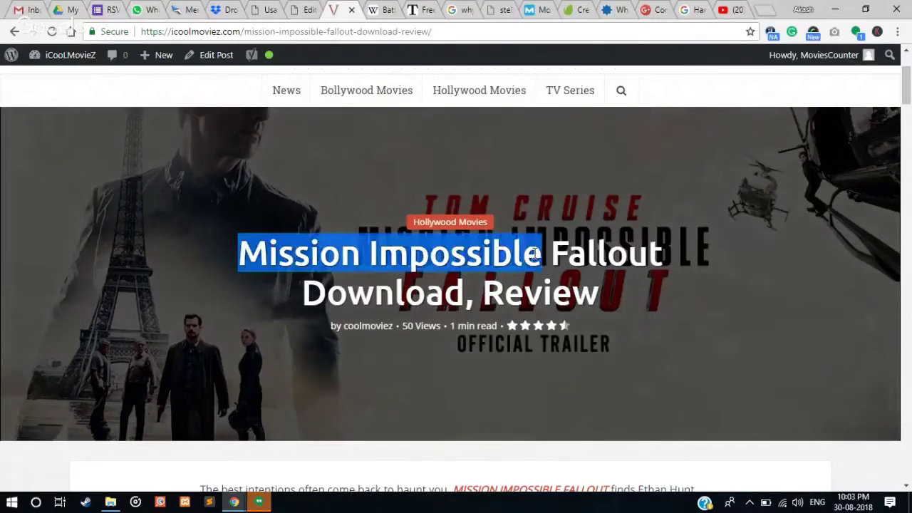
left_click_drag(534, 253, 648, 259)
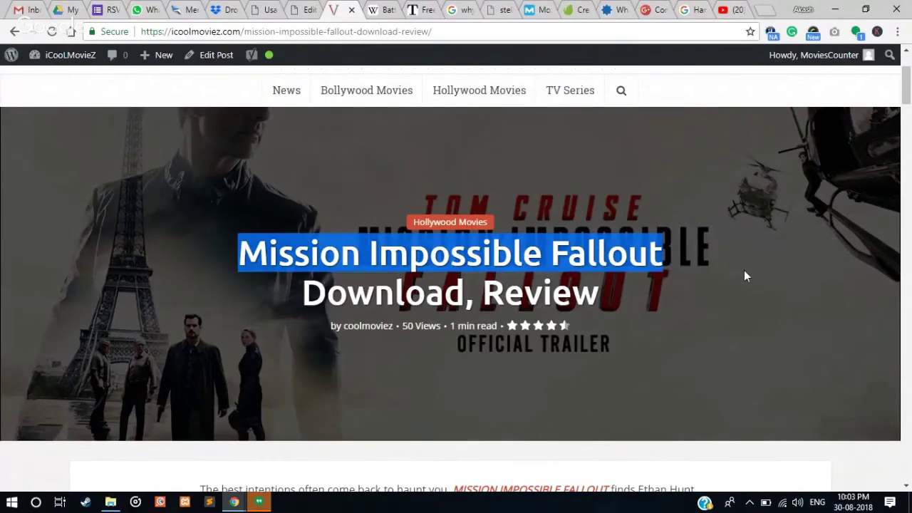
left_click(745, 271)
scroll(744, 270, "down", 1)
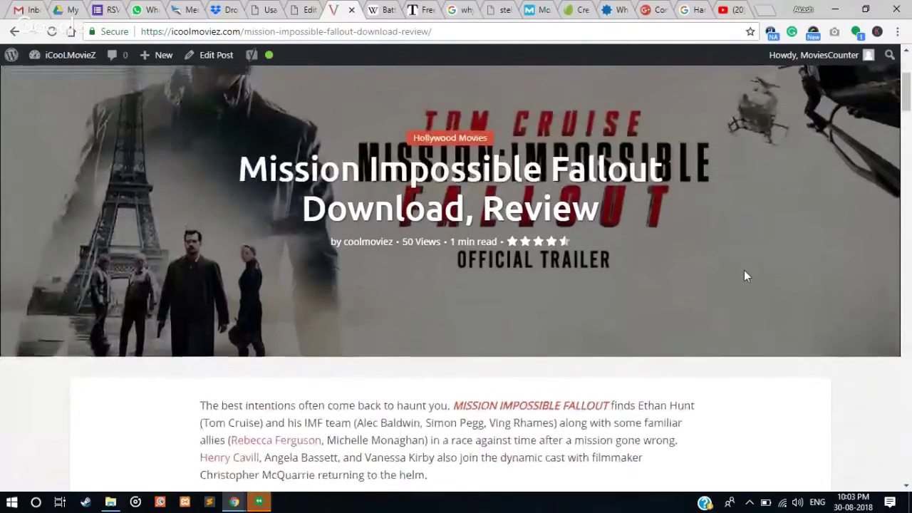
scroll(744, 271, "up", 1)
scroll(744, 276, "down", 3)
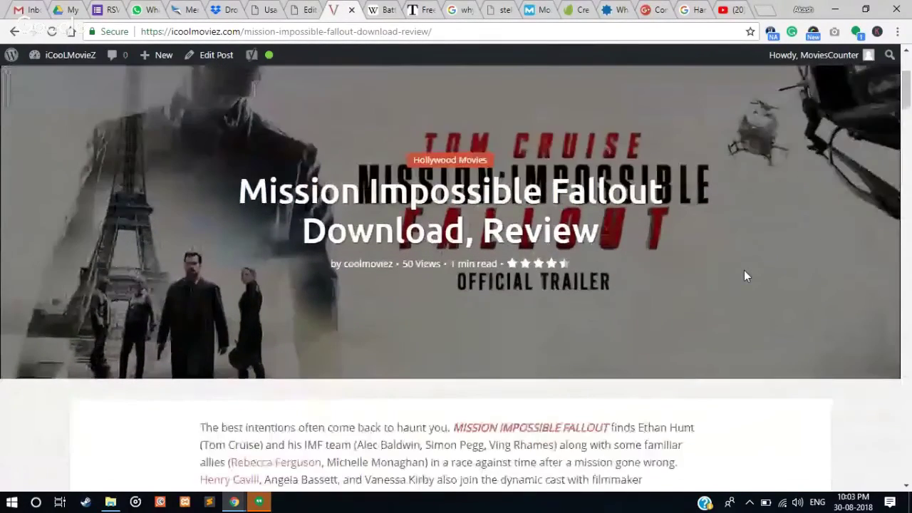
scroll(746, 275, "down", 2)
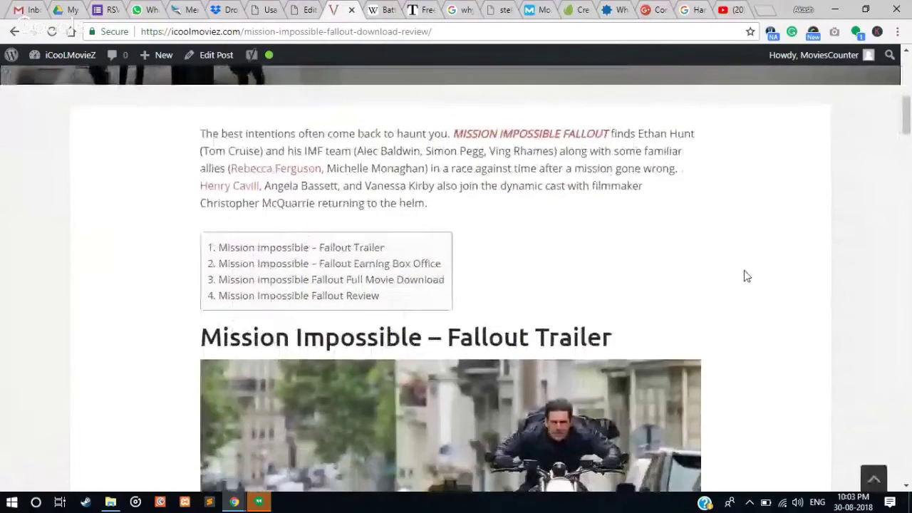
scroll(746, 276, "up", 1)
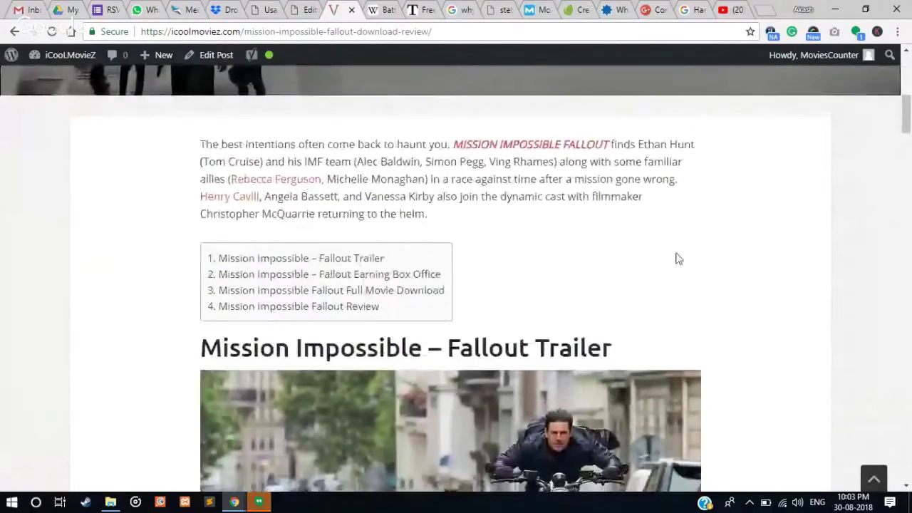
left_click_drag(452, 146, 631, 151)
left_click(631, 151)
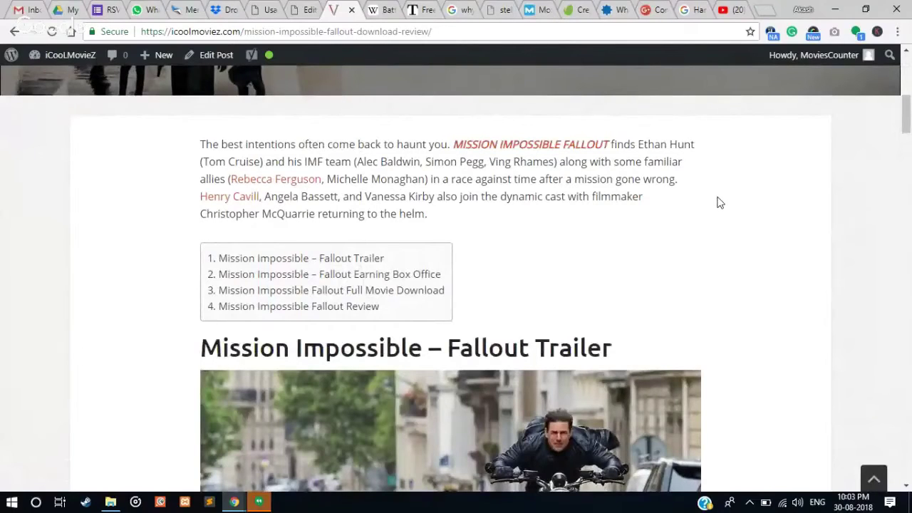
Examine the article's table of contents, trailer section and box office section, highlighting part of the trailer heading.
scroll(719, 203, "down", 1)
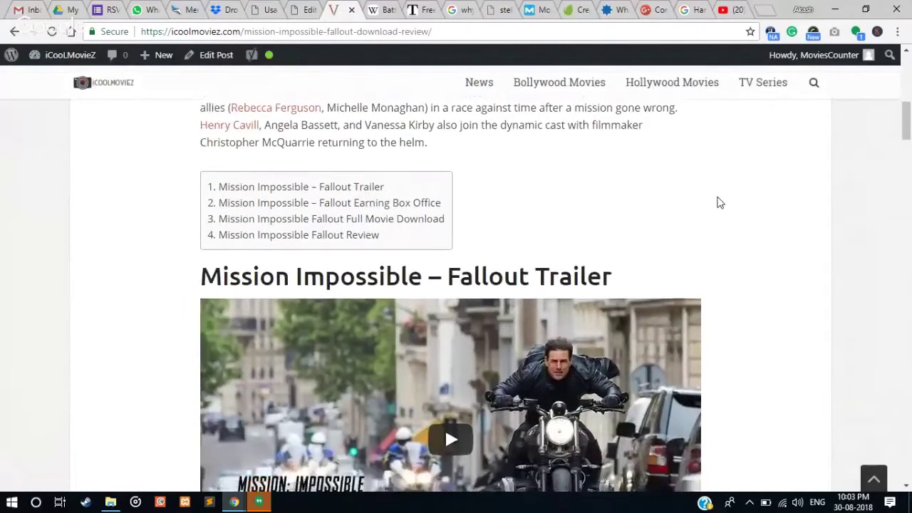
scroll(719, 203, "down", 1)
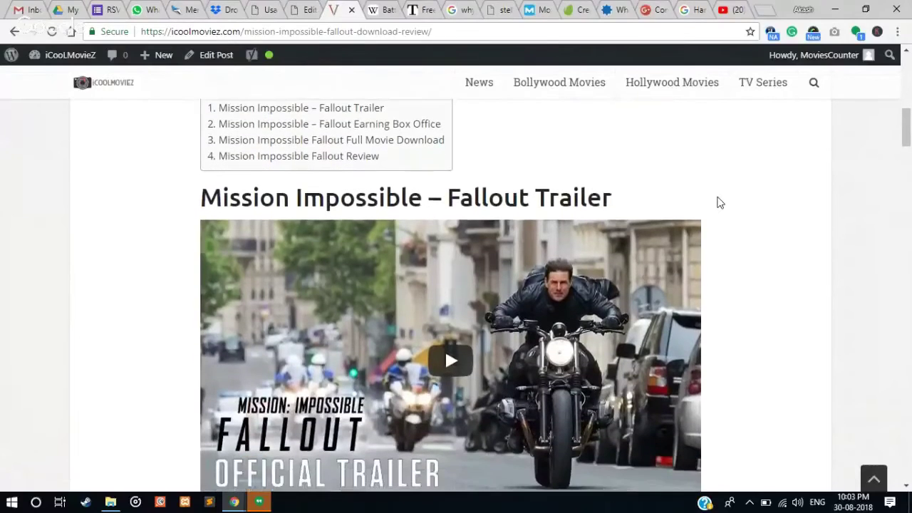
scroll(719, 203, "down", 1)
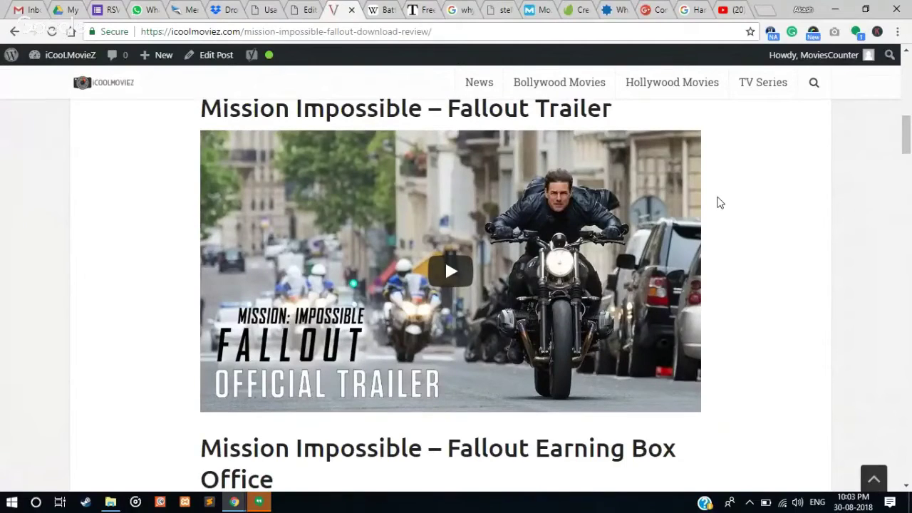
scroll(719, 203, "down", 2)
scroll(720, 203, "down", 3)
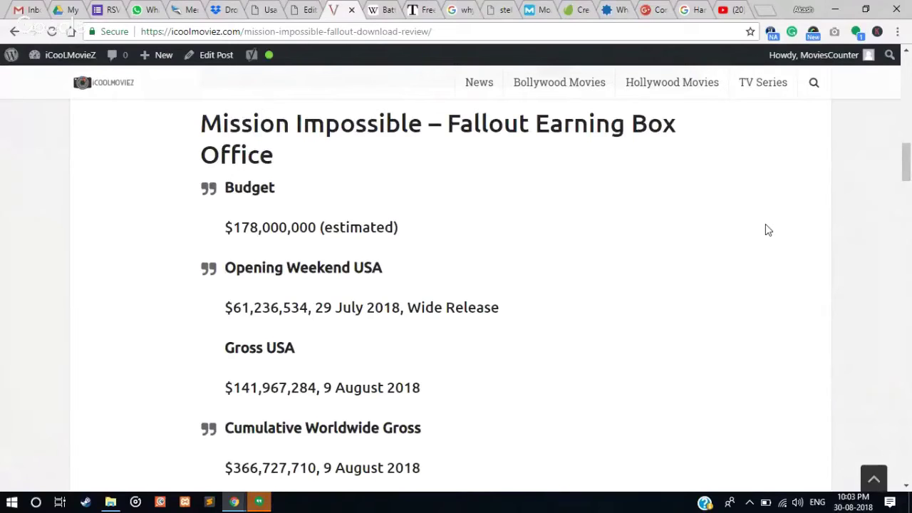
scroll(767, 230, "up", 10)
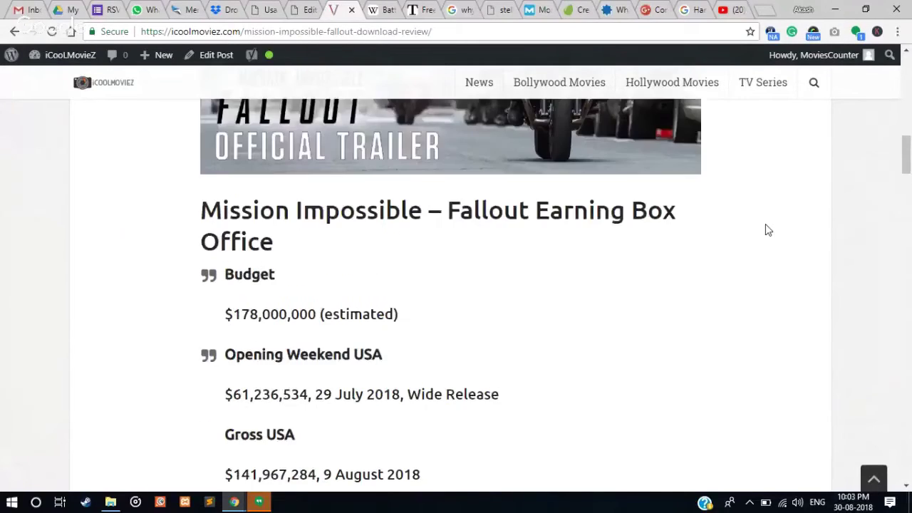
scroll(766, 227, "down", 6)
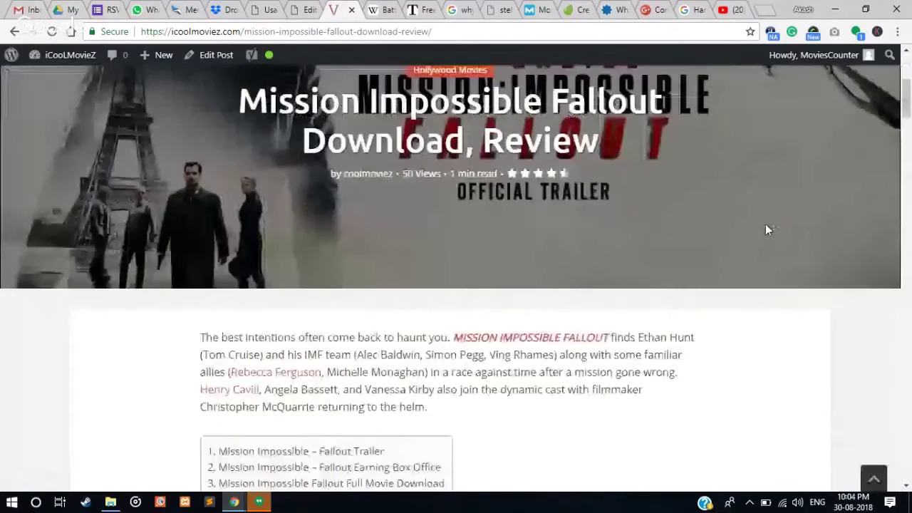
scroll(765, 228, "down", 1)
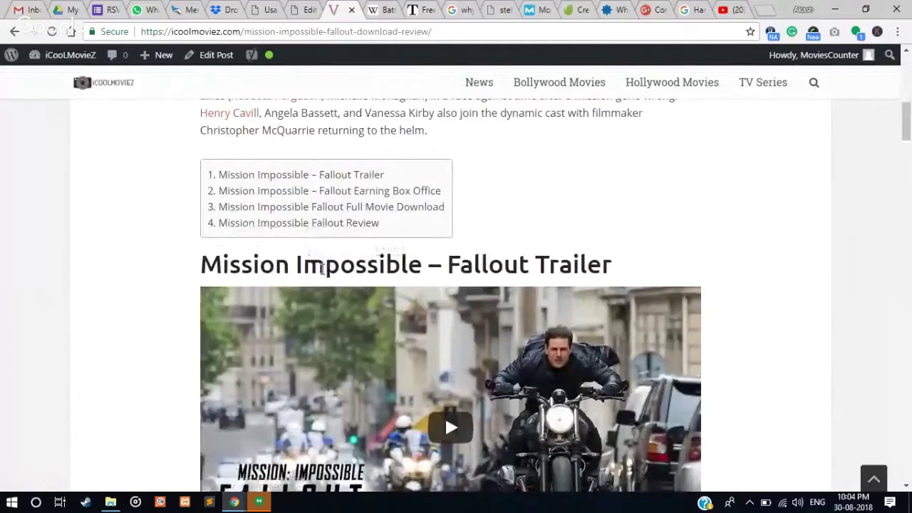
left_click_drag(320, 263, 522, 265)
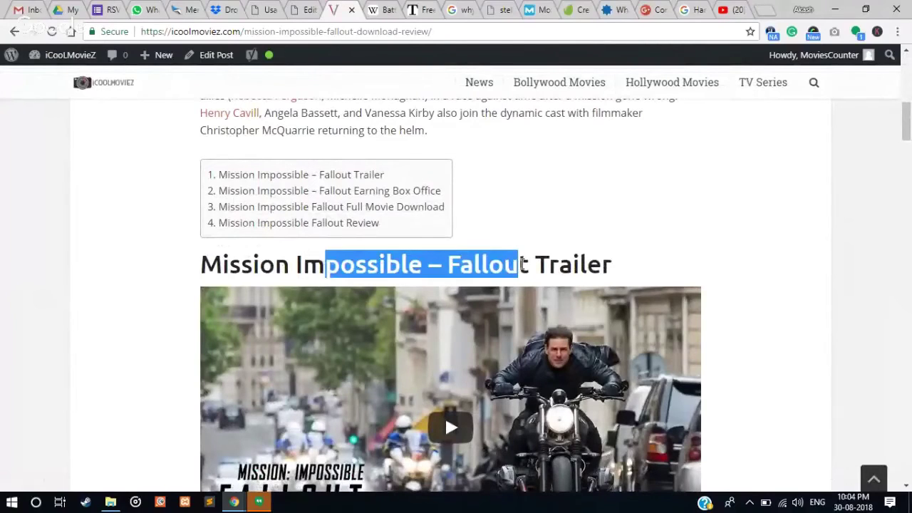
left_click(522, 265)
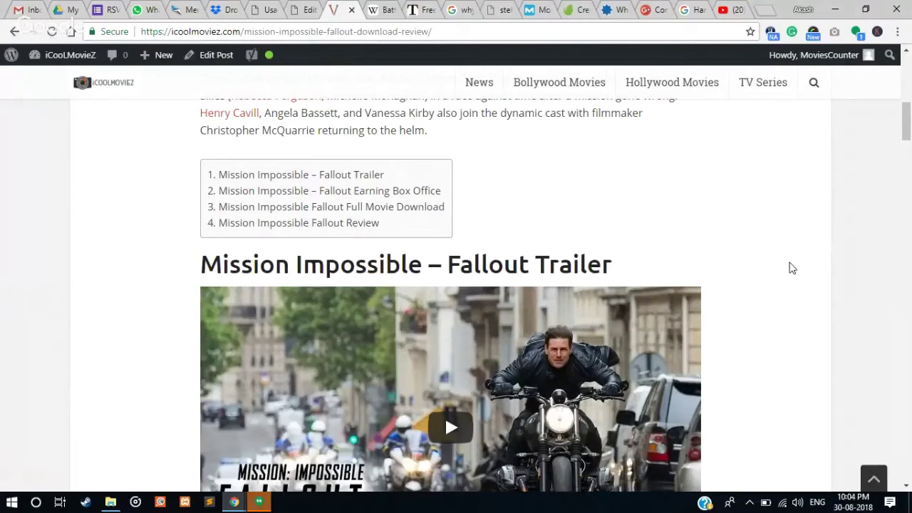
Review the rest of the article, from the box office figures and download section through the review summary to the tags.
scroll(792, 268, "down", 7)
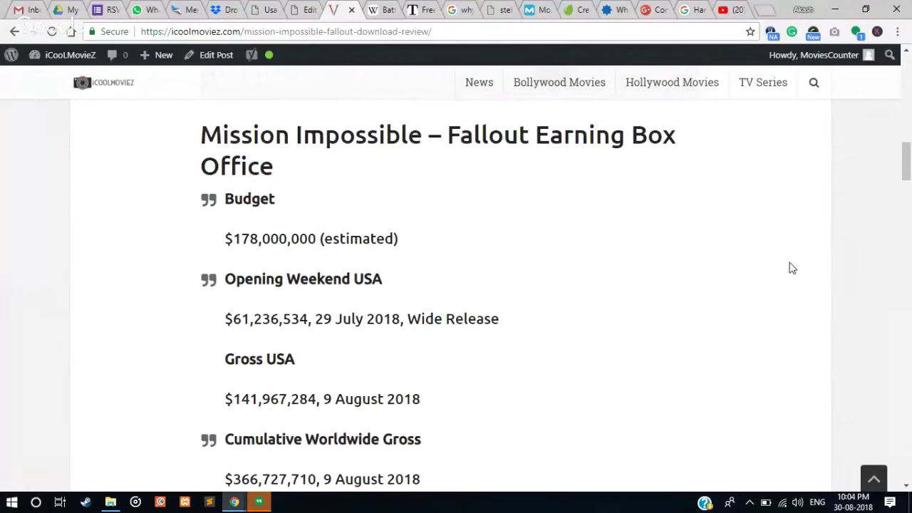
scroll(792, 268, "down", 6)
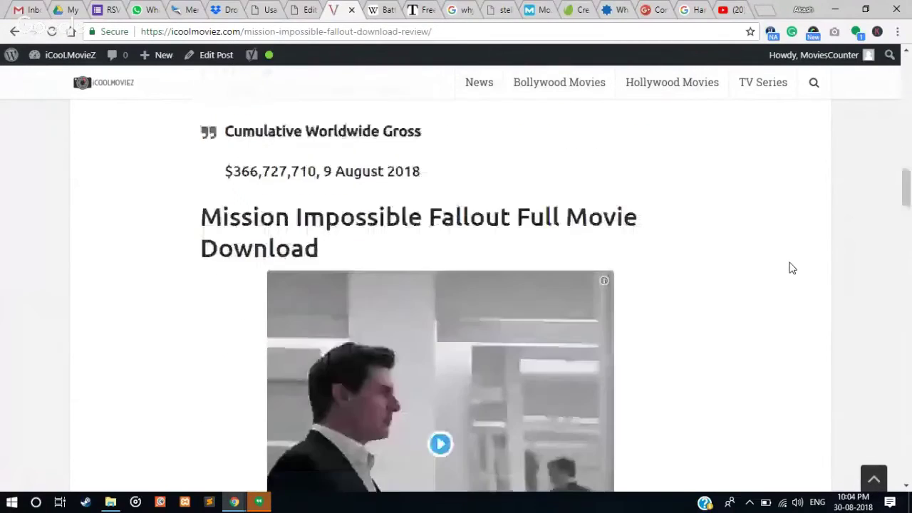
scroll(791, 267, "down", 6)
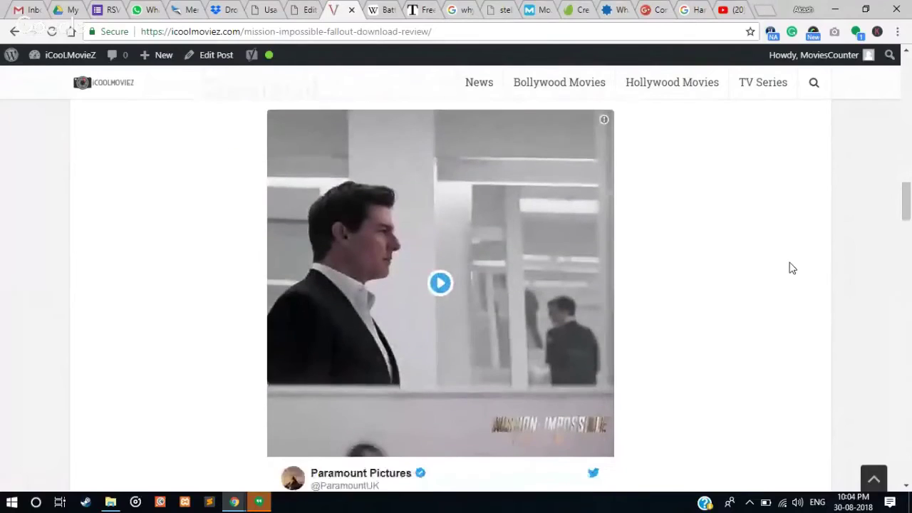
scroll(791, 268, "down", 5)
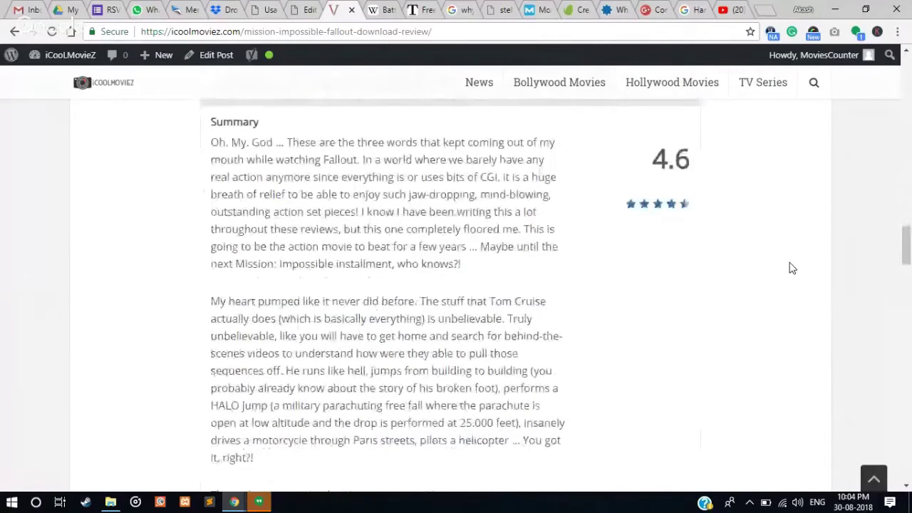
scroll(791, 268, "up", 5)
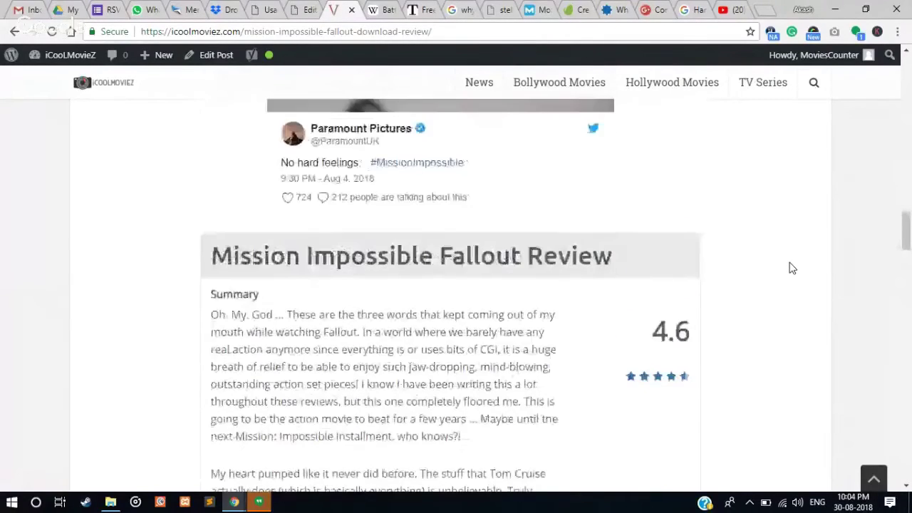
scroll(791, 268, "down", 6)
scroll(792, 268, "down", 8)
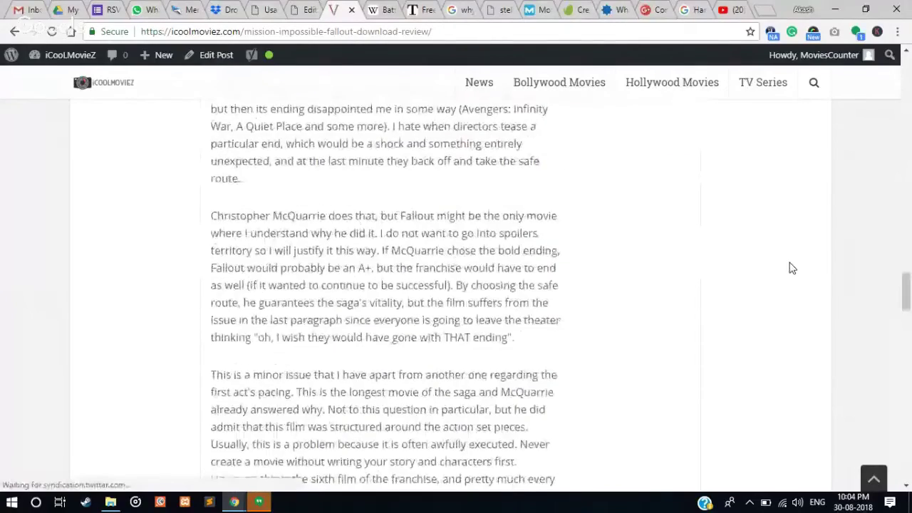
scroll(792, 268, "down", 3)
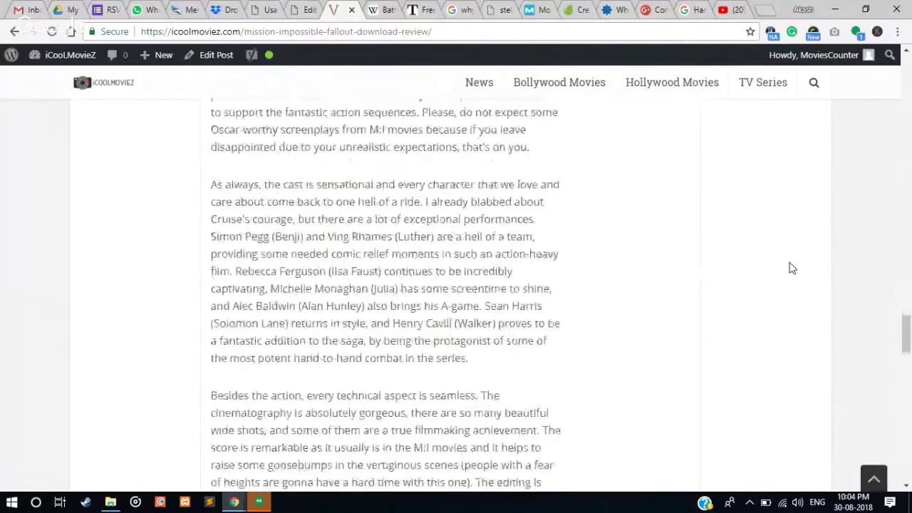
scroll(792, 268, "down", 7)
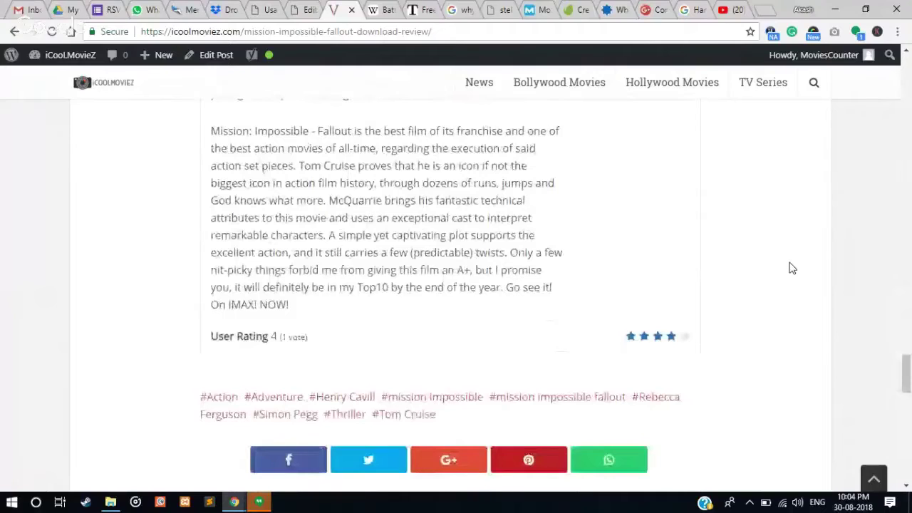
Return to the Mission Impossible Fallout post's editing page and place the cursor in its title and then its body text.
key("ctrl+shift+Tab")
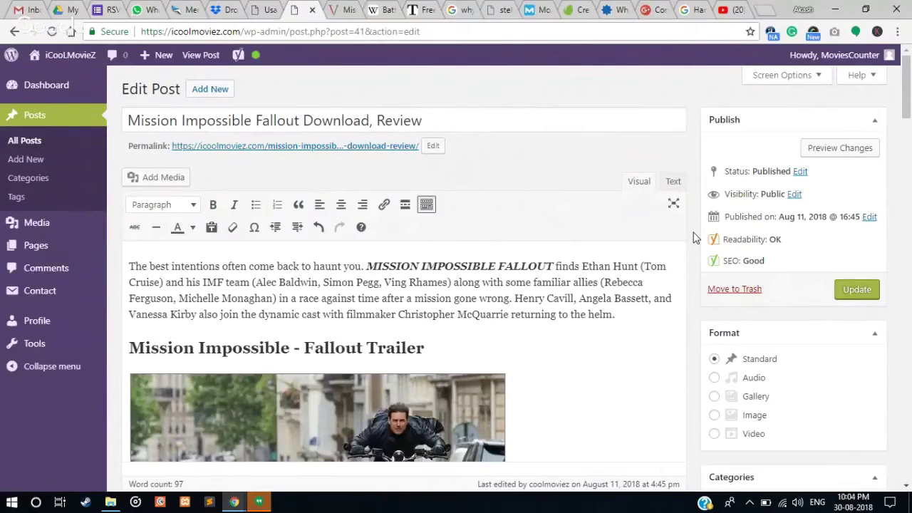
left_click(451, 120)
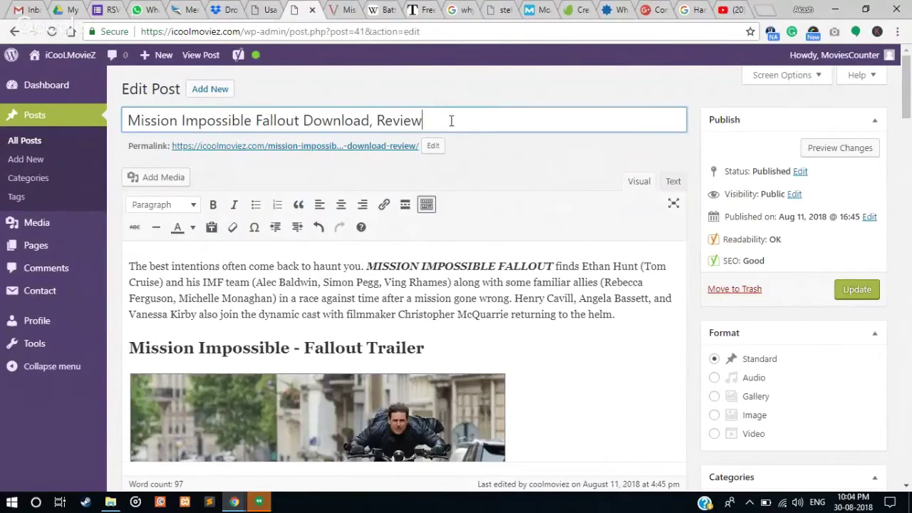
left_click(655, 296)
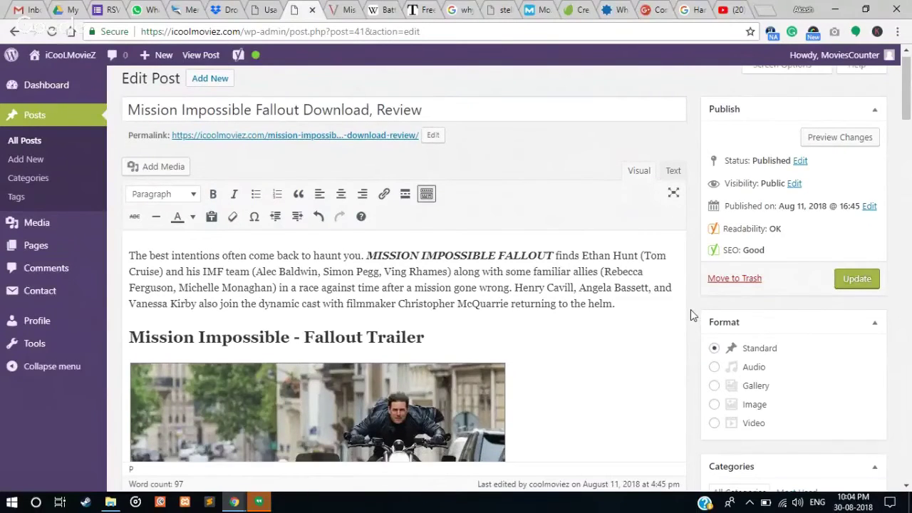
Highlight the Mission Impossible Fallout post's title and its permalink in the editor.
scroll(690, 309, "down", 1)
scroll(691, 313, "up", 1)
triple_click(410, 119)
left_click(386, 118)
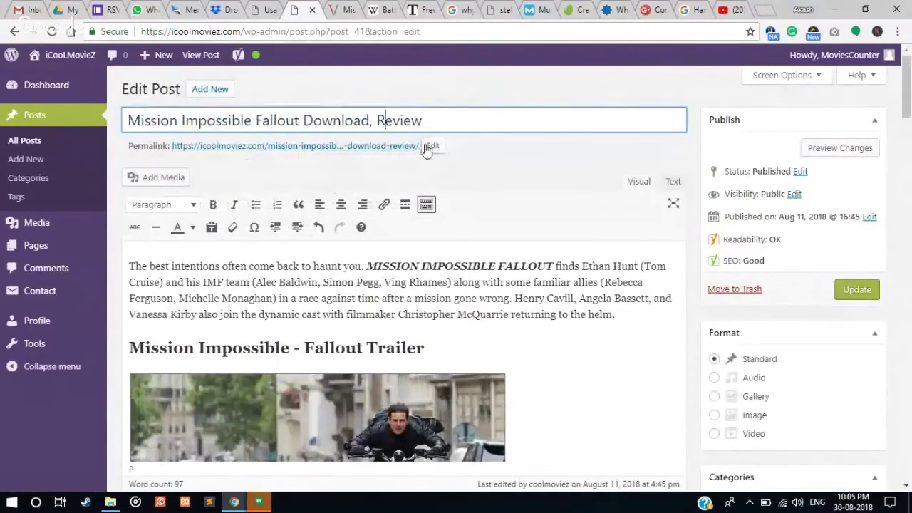
left_click_drag(167, 147, 349, 139)
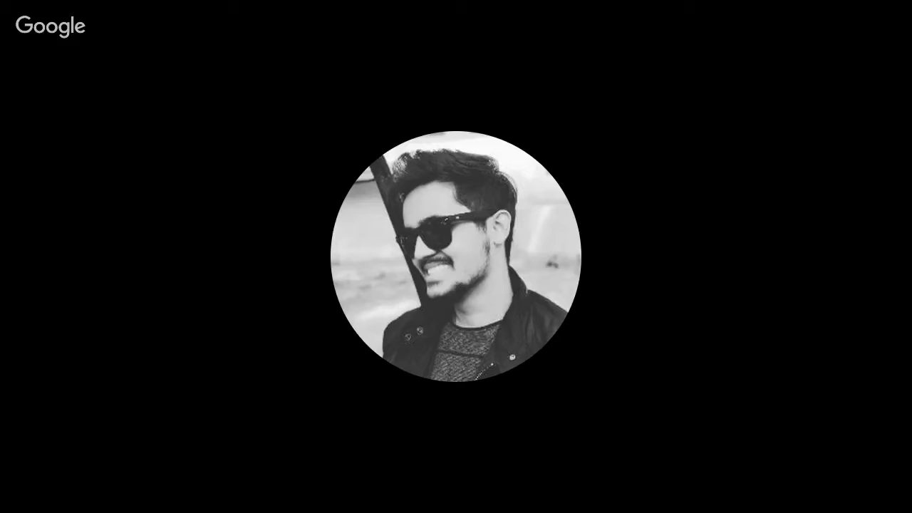
left_click(501, 161)
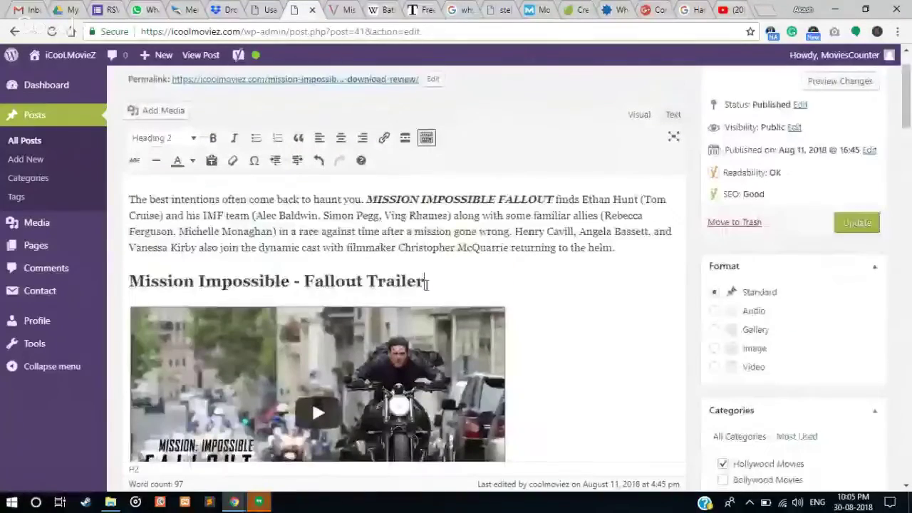
Highlight the heading Mission Impossible - Fallout Trailer in the post body, and clear the selection in the opening paragraph.
left_click_drag(424, 281, 210, 281)
left_click_drag(145, 280, 129, 281)
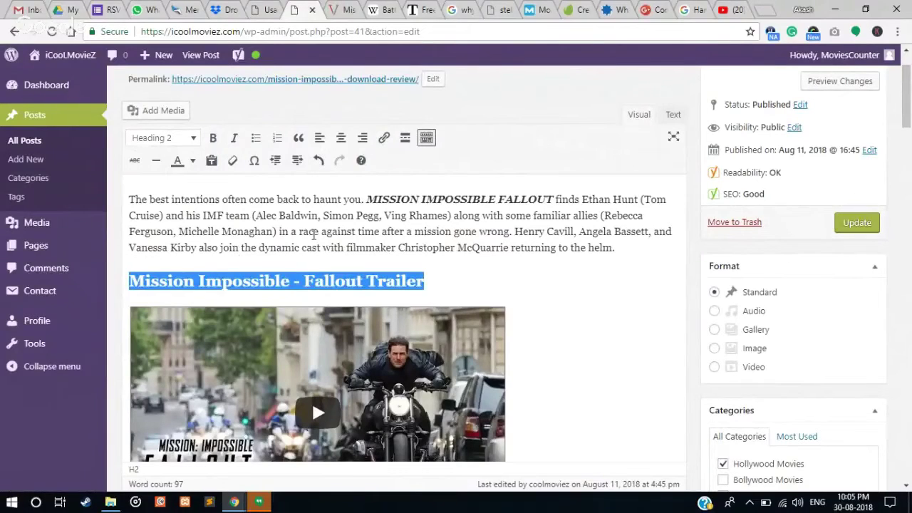
left_click(317, 233)
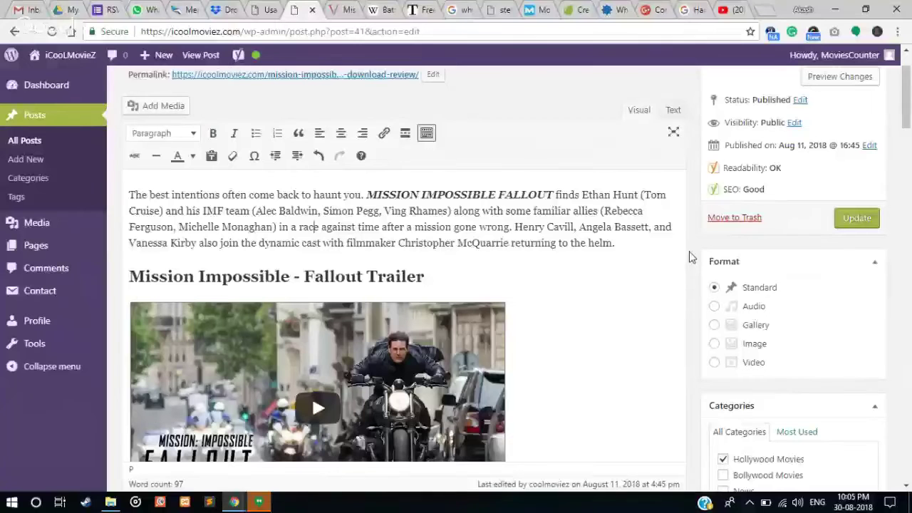
Review the post body in the editor, from the trailer video through the box office figures to the full movie download section.
scroll(692, 255, "down", 1)
scroll(689, 256, "down", 2)
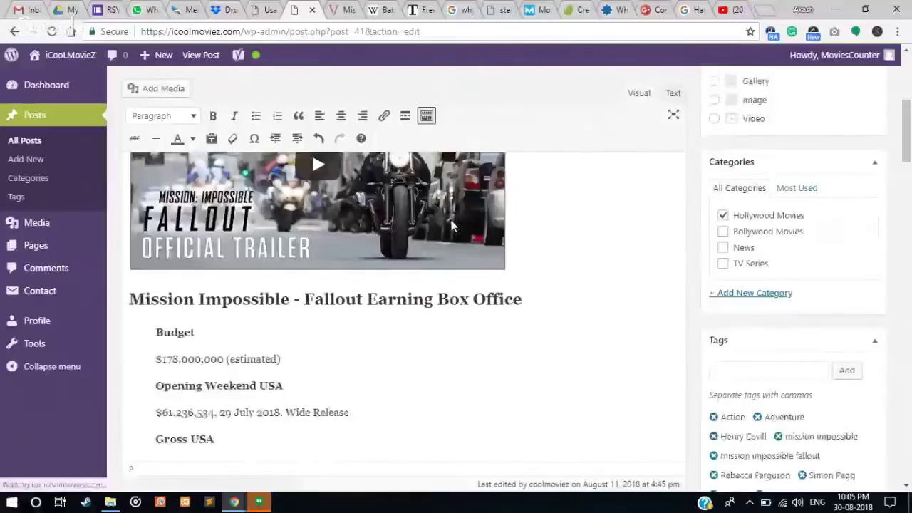
left_click(568, 236)
scroll(567, 235, "down", 2)
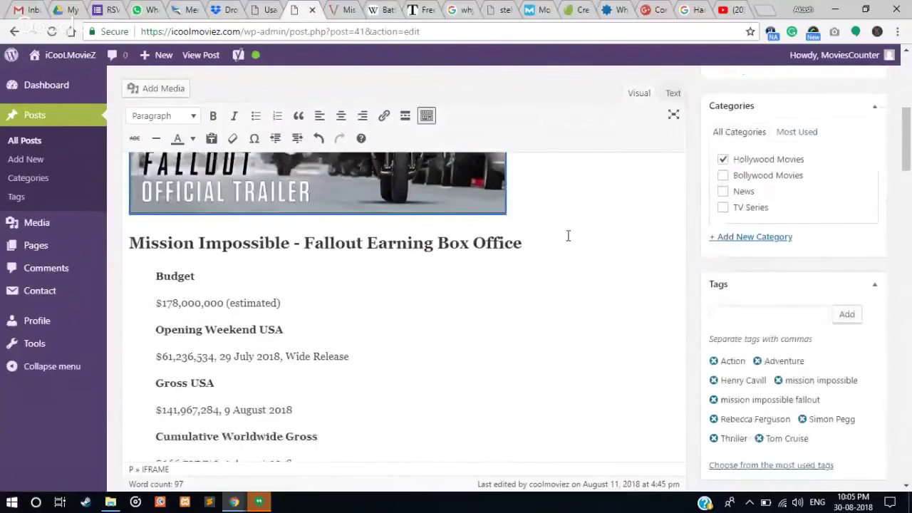
scroll(567, 236, "down", 1)
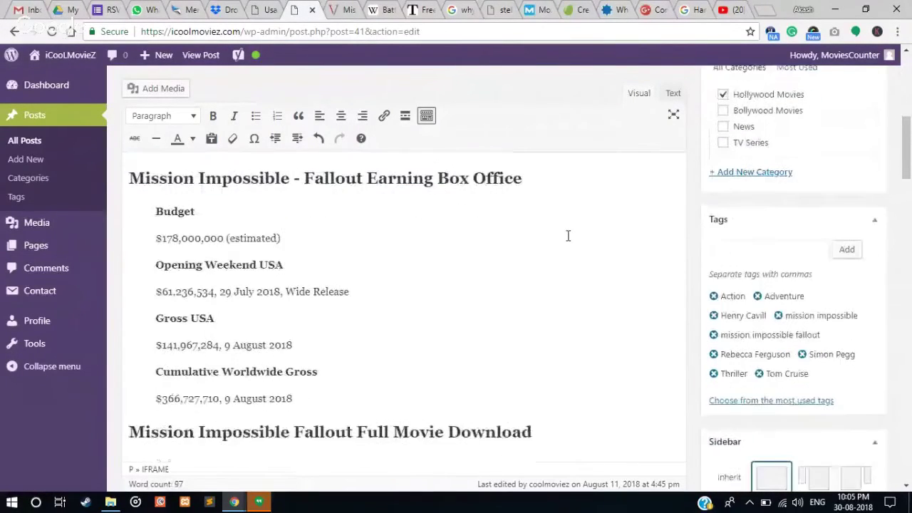
scroll(568, 236, "down", 1)
scroll(568, 236, "down", 3)
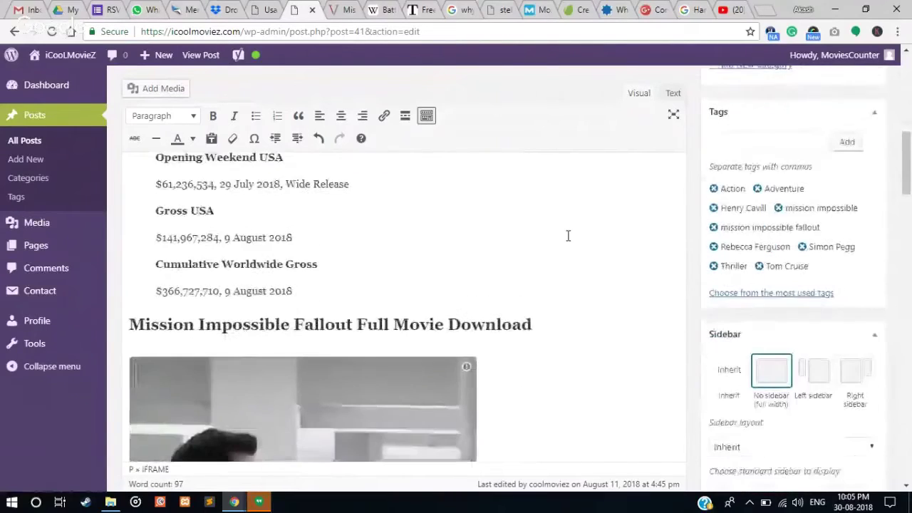
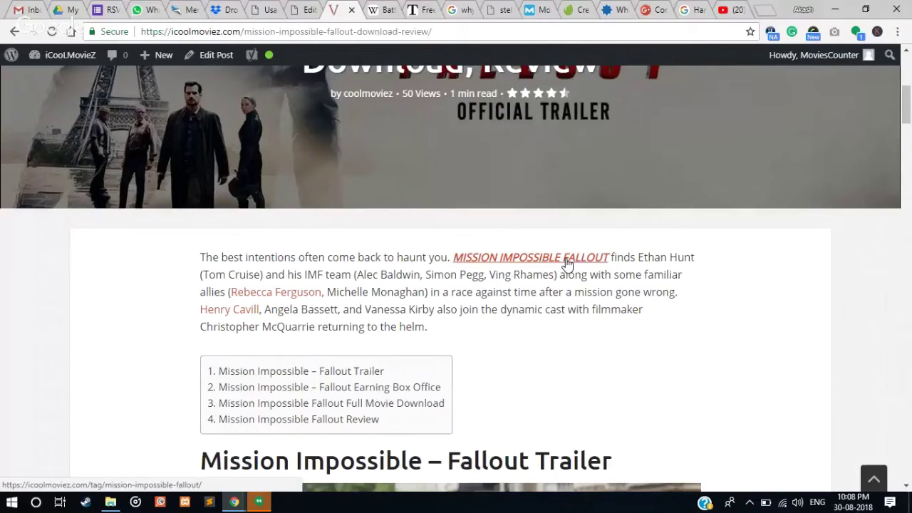
Follow the MISSION IMPOSSIBLE FALLOUT tag link in the article's opening paragraph and open the post listed on the tag page.
left_click(567, 262)
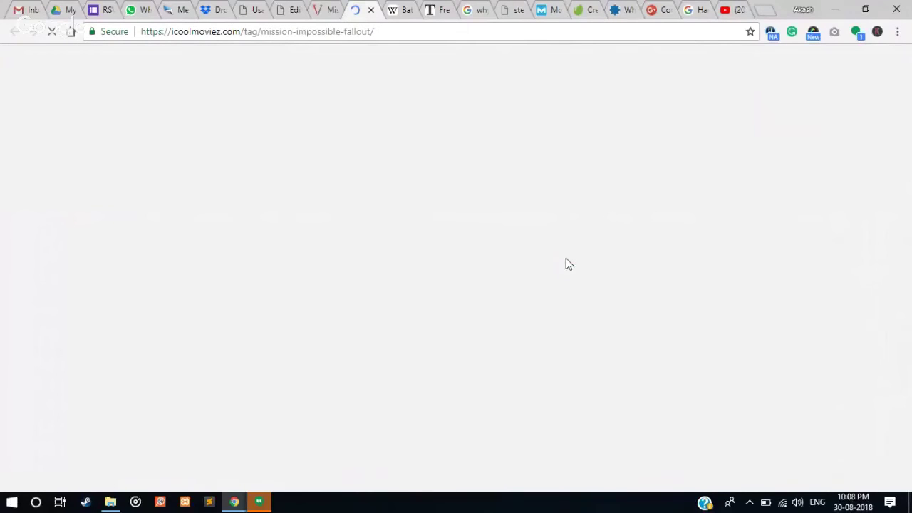
scroll(370, 304, "down", 1)
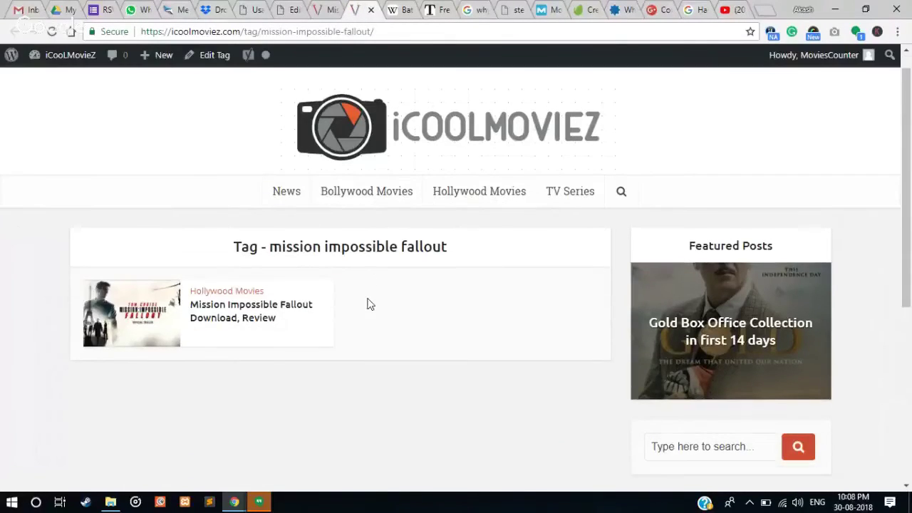
scroll(369, 305, "down", 2)
left_click(218, 186)
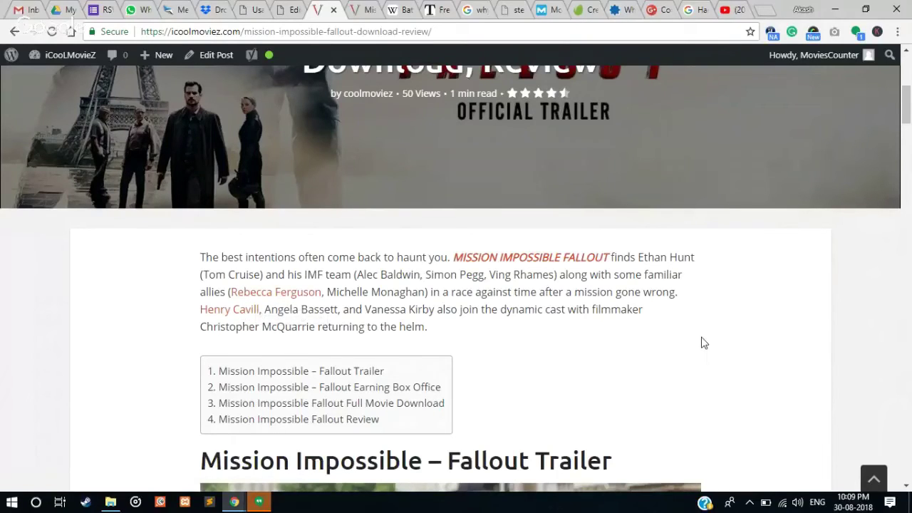
Examine the live article's table of contents and trailer section, and return to the post's editing page.
scroll(701, 343, "down", 3)
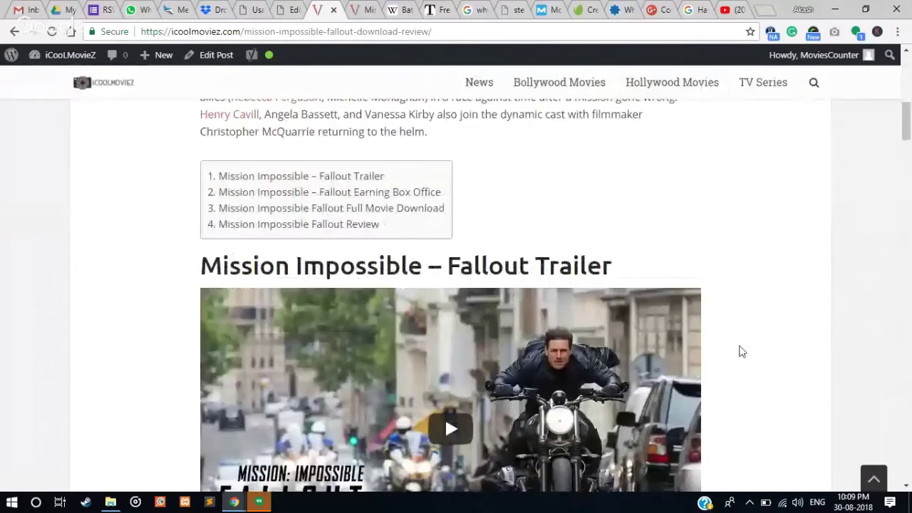
key("ctrl+Tab")
key("ctrl+shift+Tab")
key("ctrl+shift+Tab")
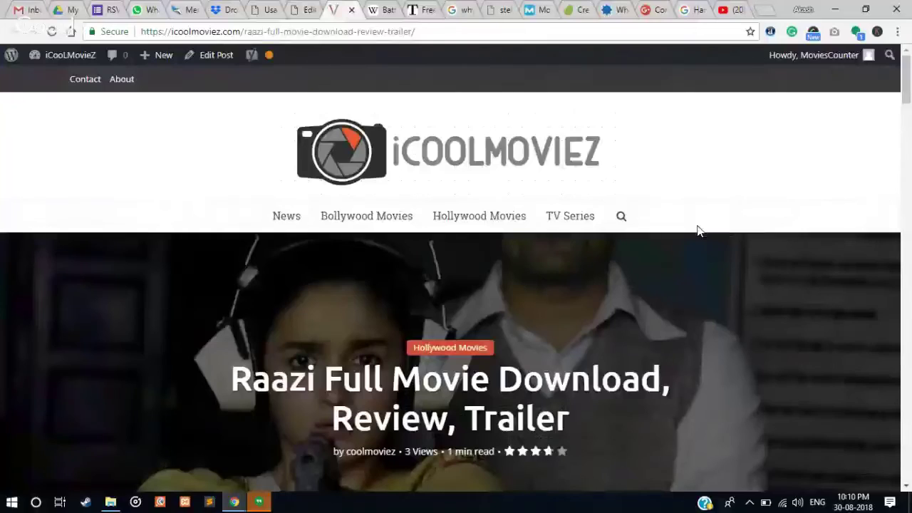
Examine the live Raazi article's banner and introduction, and survey its editing page through the review, display, featured image and Yoast SEO settings.
scroll(720, 223, "down", 2)
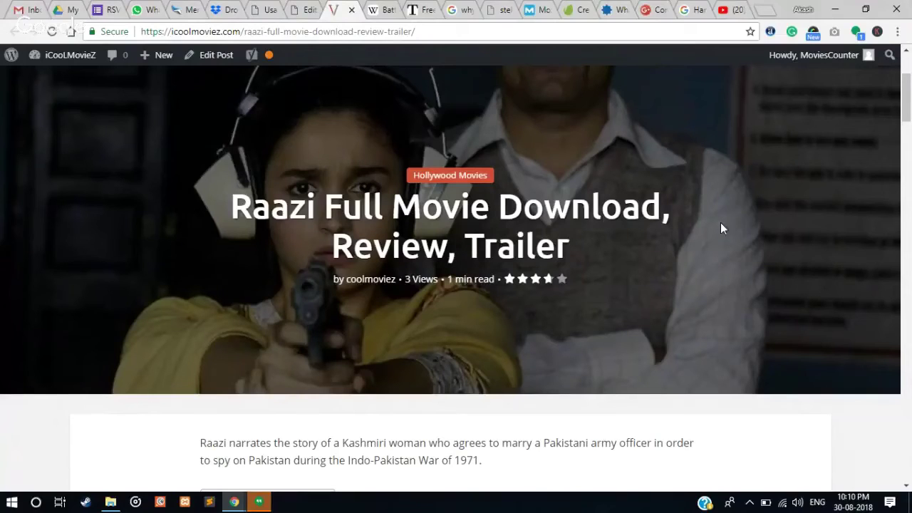
scroll(720, 228, "down", 1)
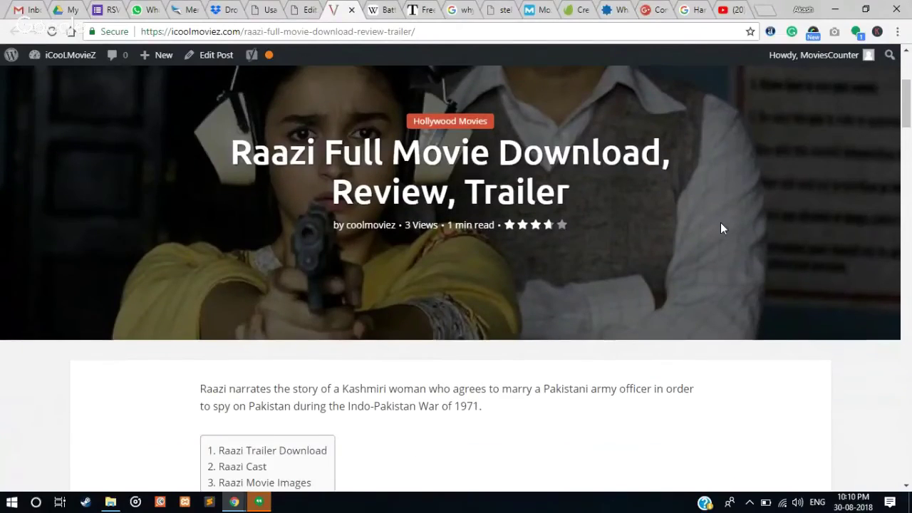
key("ctrl+shift+Tab")
scroll(692, 239, "down", 8)
scroll(692, 239, "down", 3)
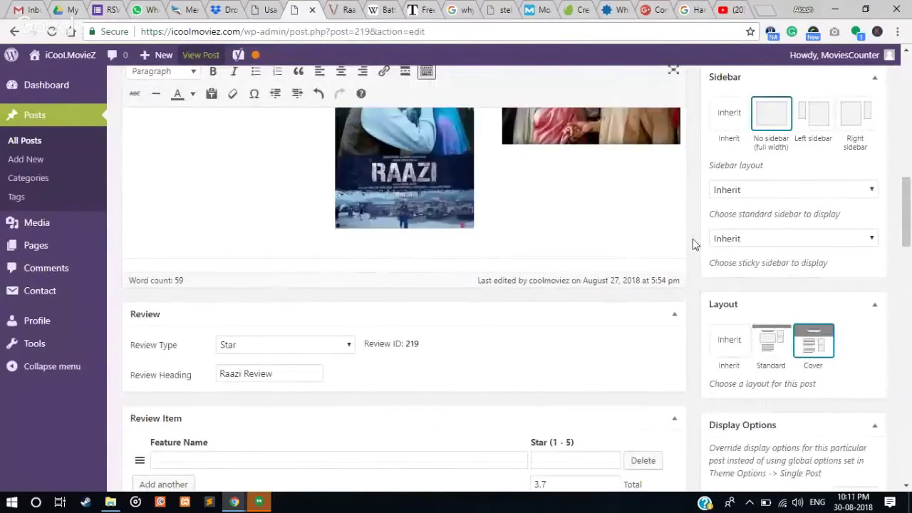
scroll(693, 239, "down", 3)
scroll(693, 239, "down", 6)
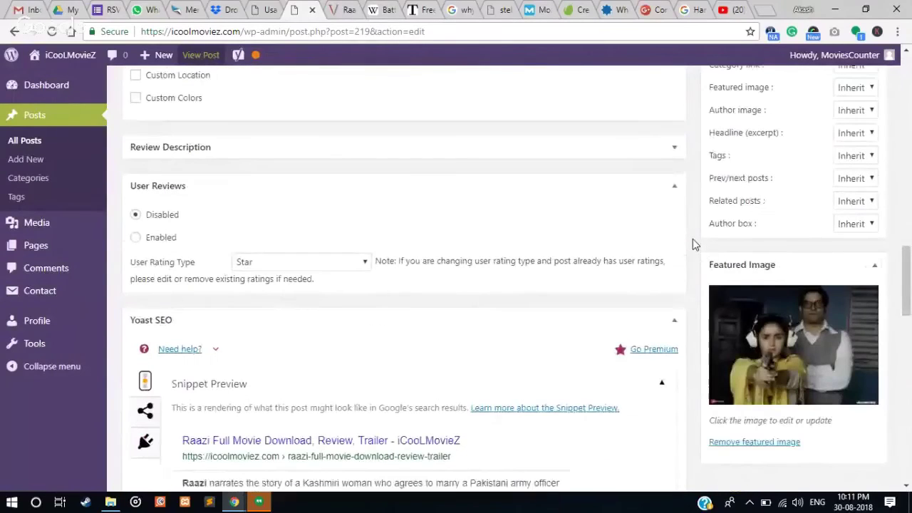
scroll(693, 238, "down", 3)
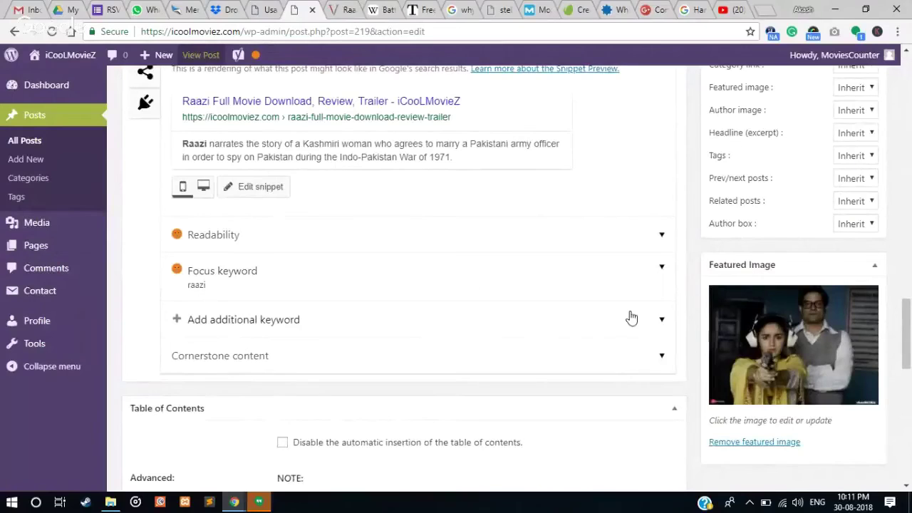
Highlight the full post title Raazi Full Movie Download, Review, Trailer, and place the cursor before Review.
scroll(699, 313, "up", 1)
scroll(699, 311, "up", 15)
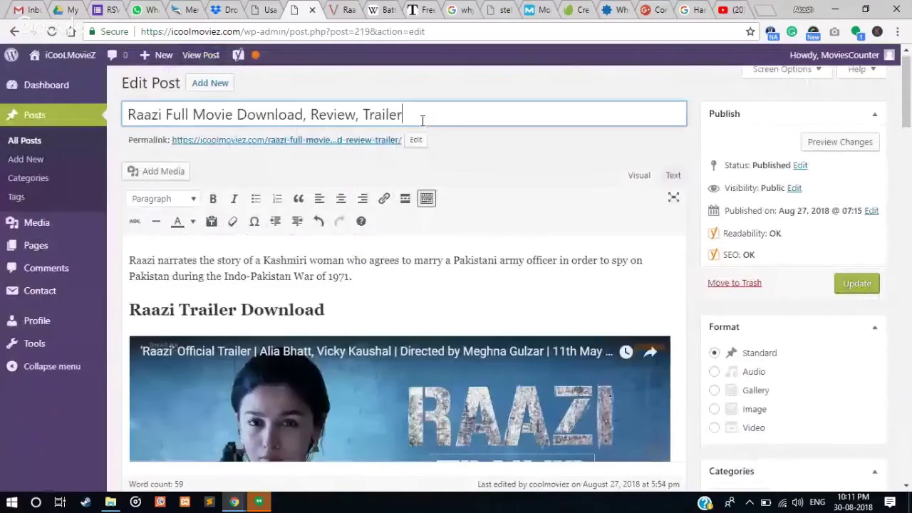
left_click_drag(417, 116, 100, 118)
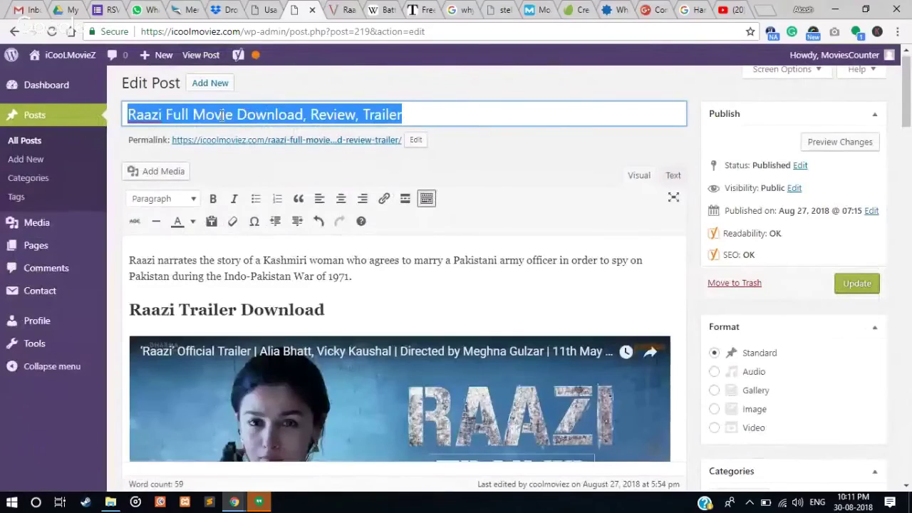
left_click(311, 117)
scroll(483, 125, "down", 1)
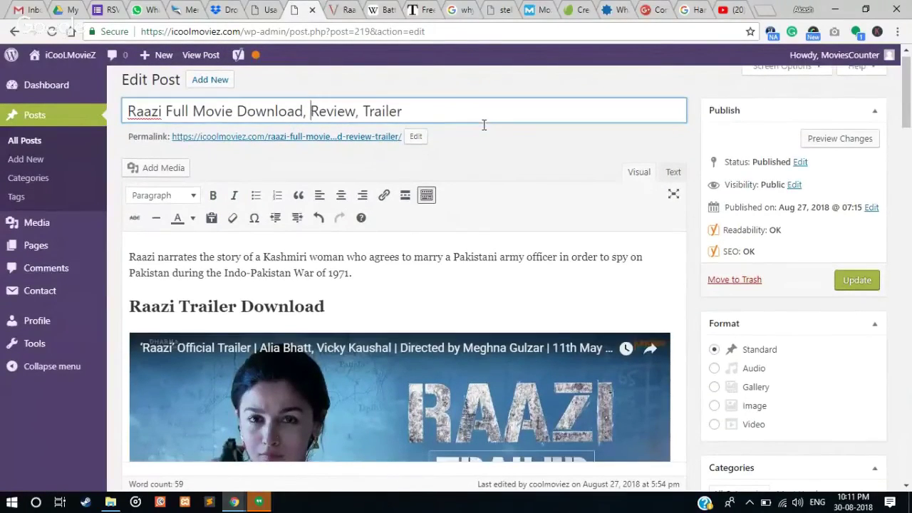
Highlight the Raazi post's permalink below the title, and clear the selection.
scroll(485, 127, "down", 1)
left_click_drag(171, 73, 403, 75)
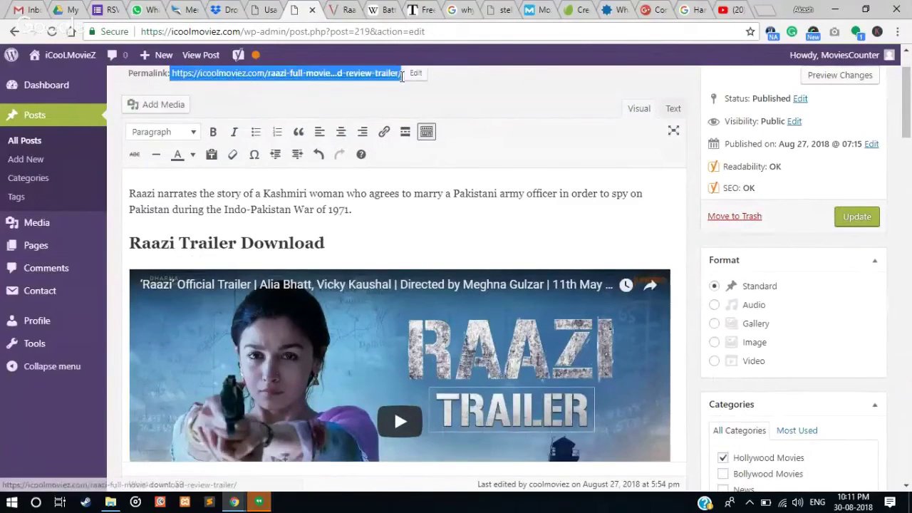
left_click(508, 109)
scroll(508, 104, "down", 1)
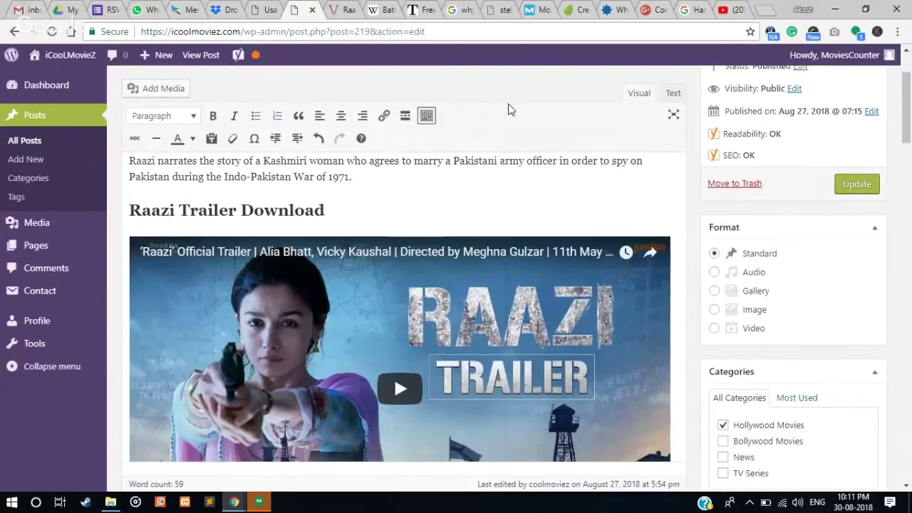
Highlight the movie name Raazi in the opening paragraph and in the Raazi Trailer Download heading.
scroll(508, 109, "up", 2)
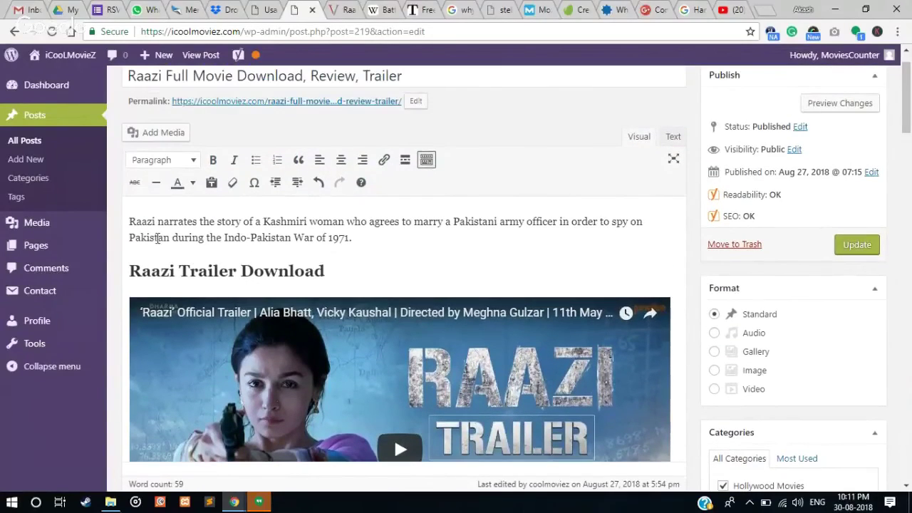
double_click(145, 221)
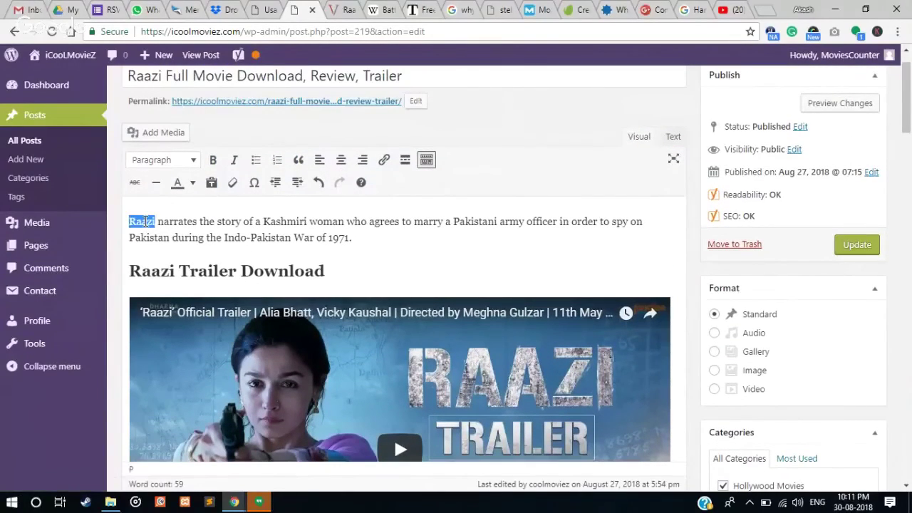
double_click(163, 274)
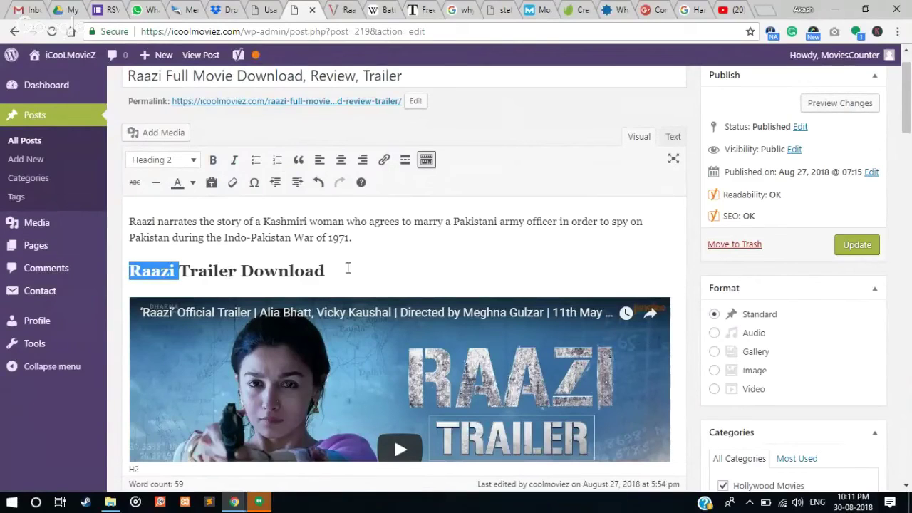
Review the Raazi post's trailer, cast and movie images sections along with its categories and highlighted tags, and clear the selection.
scroll(489, 265, "down", 1)
scroll(489, 266, "down", 1)
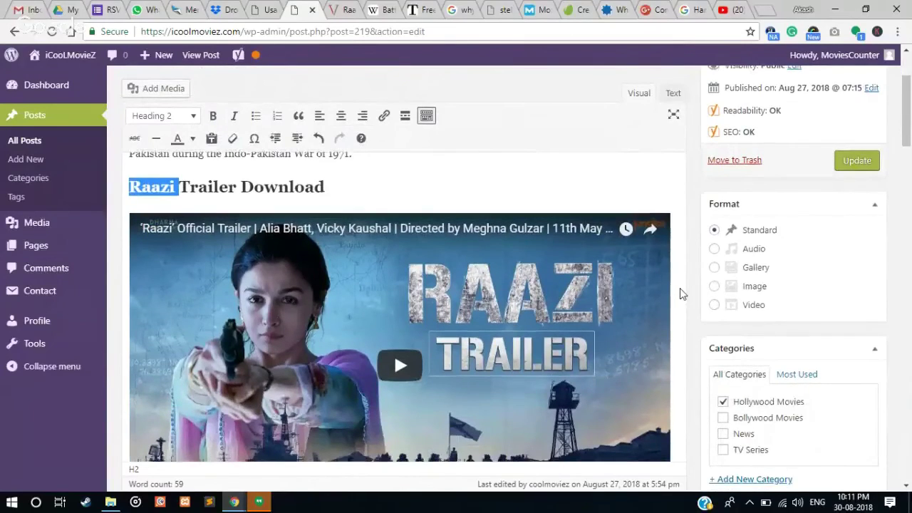
scroll(679, 288, "down", 2)
scroll(679, 288, "down", 3)
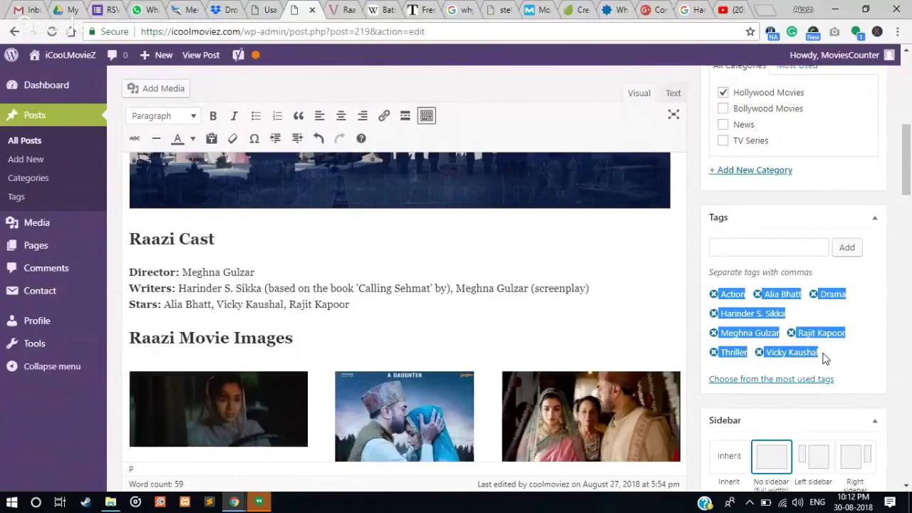
scroll(825, 357, "up", 1)
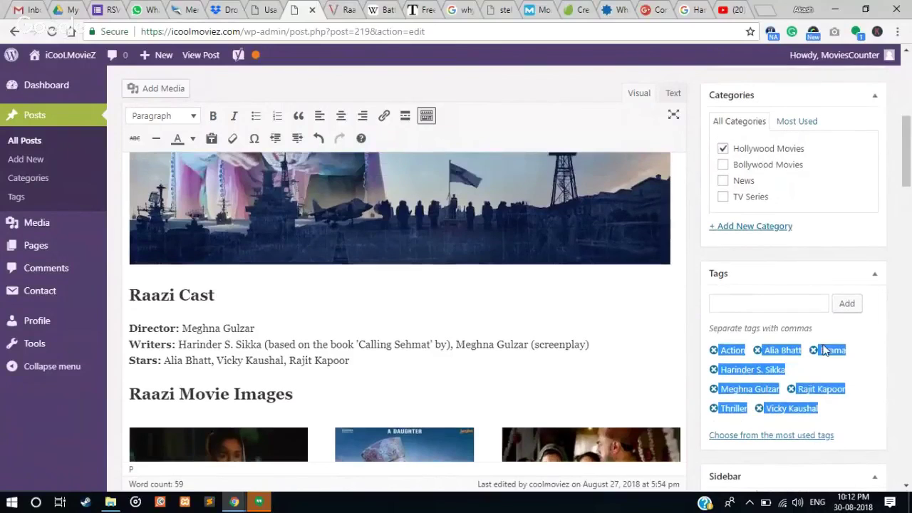
left_click(741, 242)
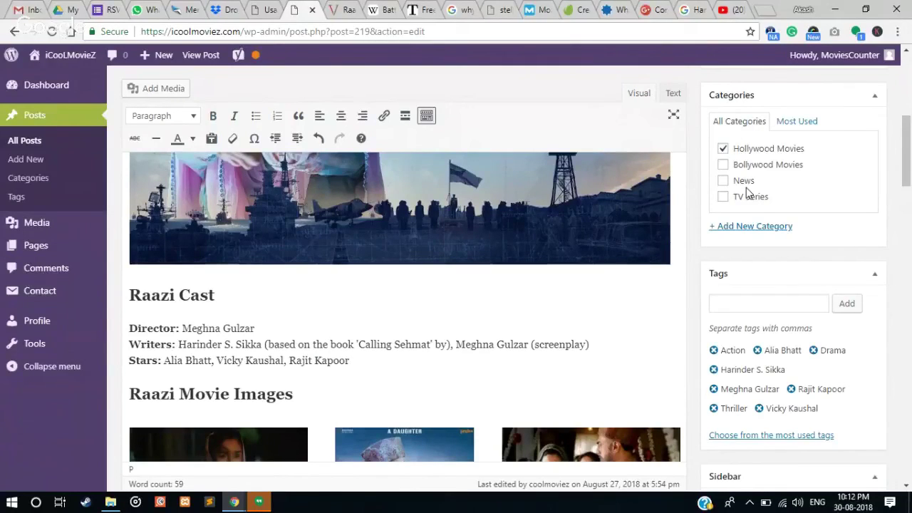
Place the cursor in the new-tag entry field of the Raazi post.
scroll(863, 284, "down", 1)
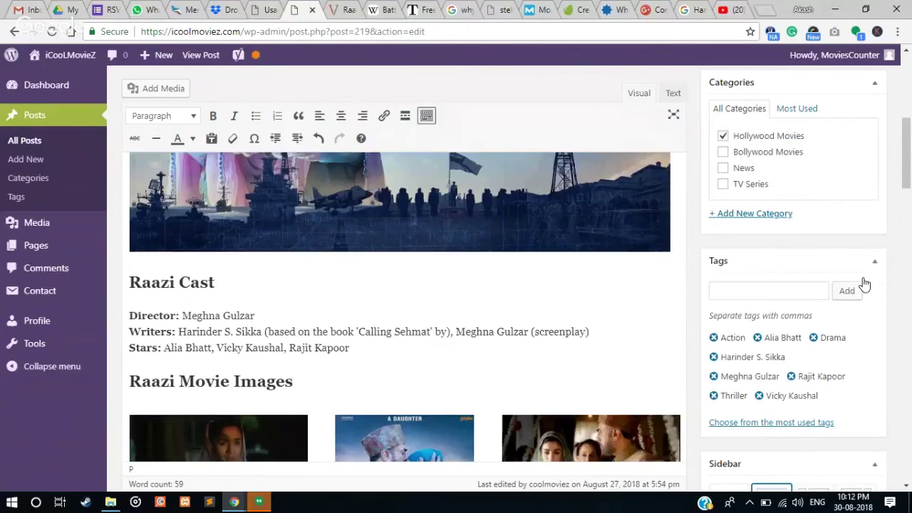
scroll(864, 284, "down", 1)
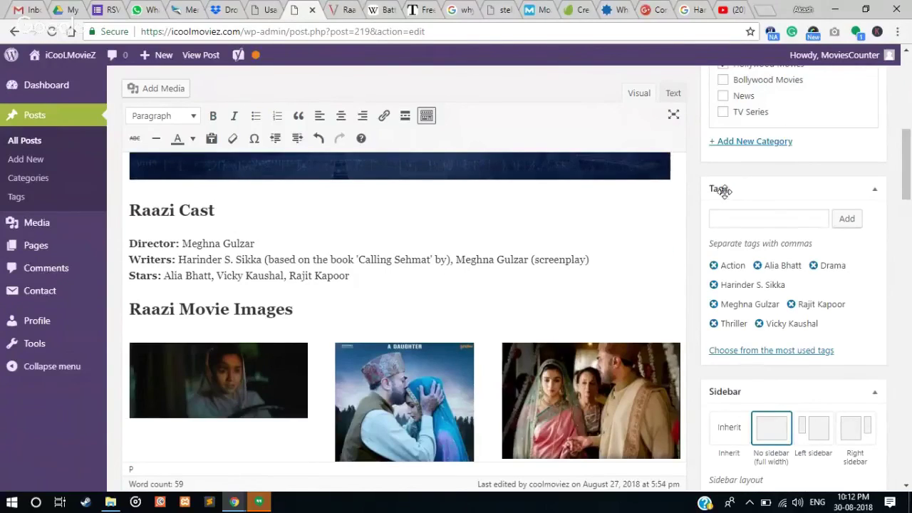
left_click(741, 215)
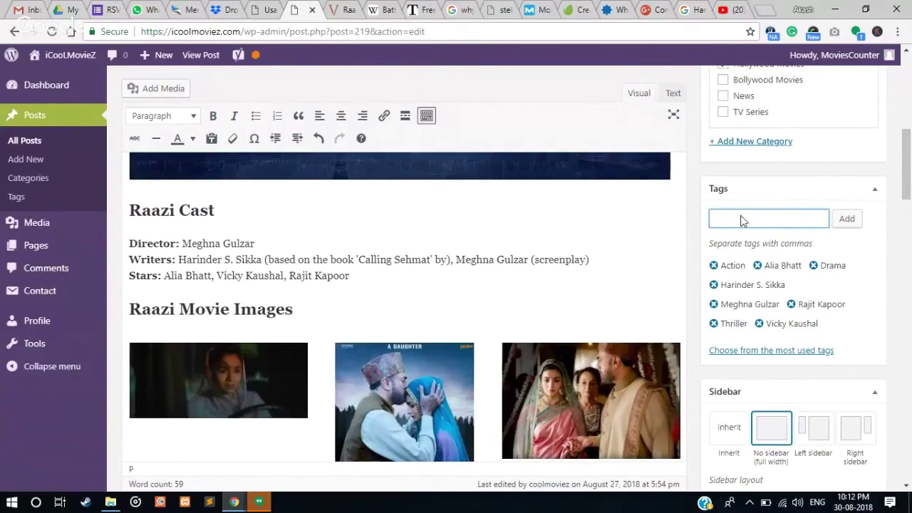
Open the page source of the live Raazi post and find its article:tag meta entries.
key("ctrl+Tab")
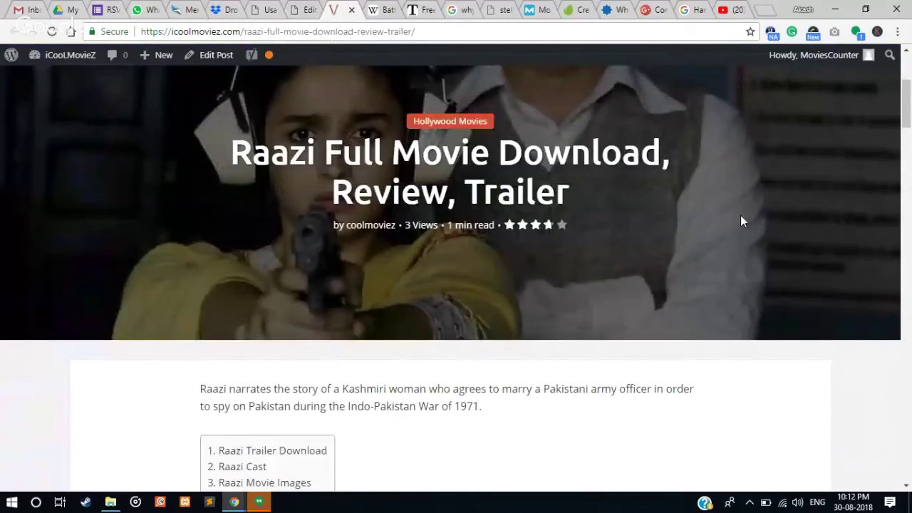
key("ctrl+u")
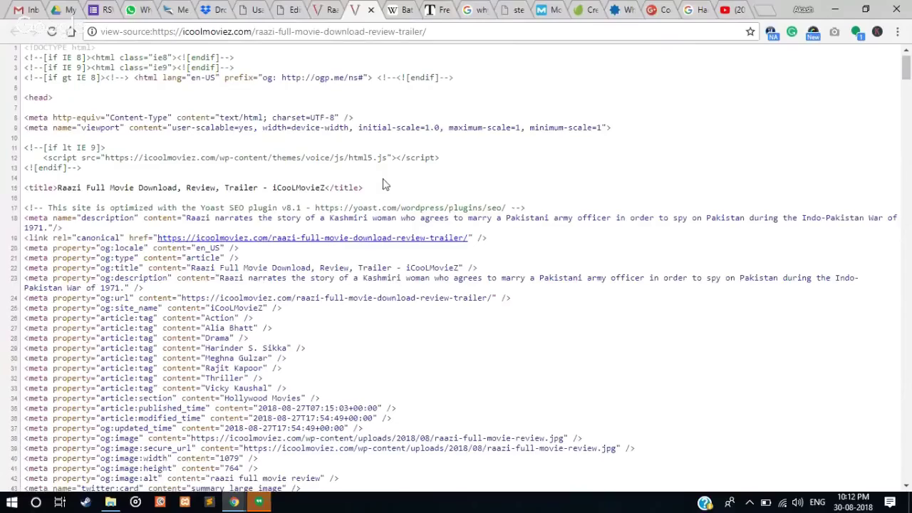
scroll(437, 247, "down", 1)
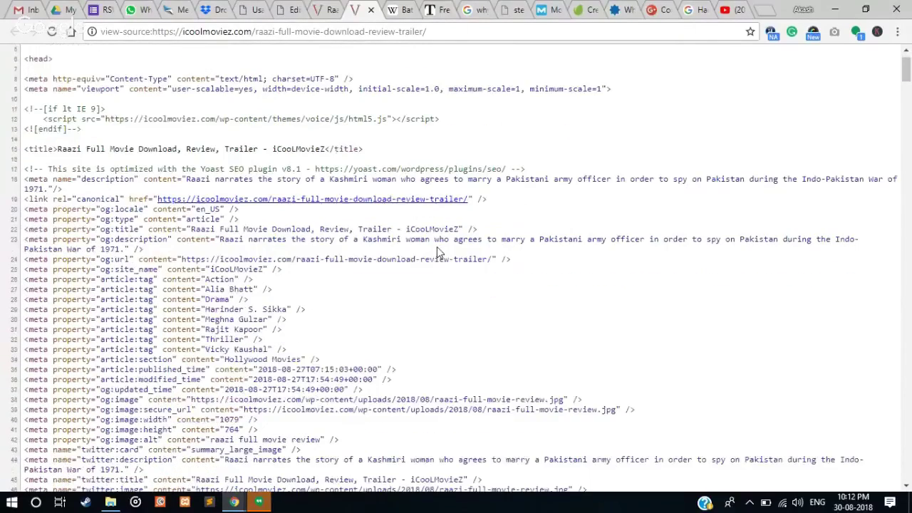
scroll(437, 247, "down", 1)
Highlight the Alia Bhatt, Harinder S. Sikka, Meghna Gulzar and Action tags in the source's article:tag meta lines.
left_click_drag(274, 263, 24, 263)
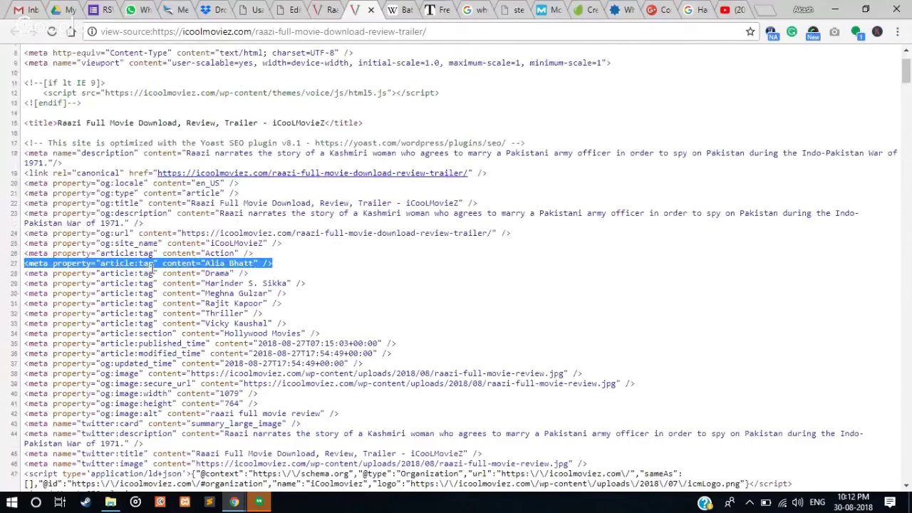
left_click_drag(206, 262, 253, 262)
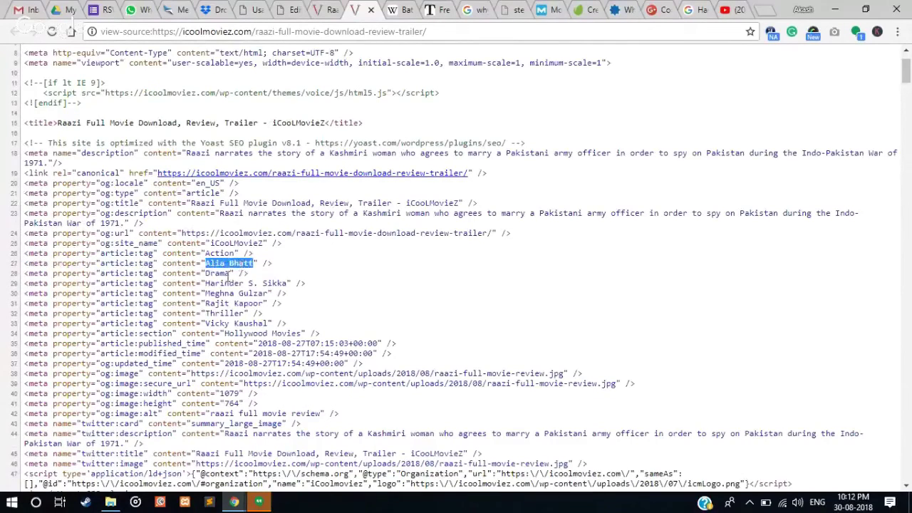
left_click(221, 281)
double_click(225, 284)
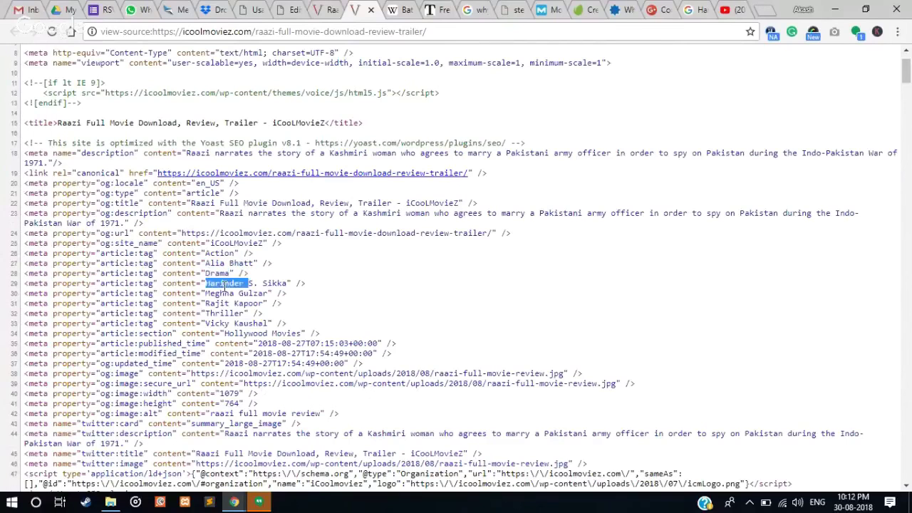
left_click_drag(230, 285, 282, 283)
double_click(221, 293)
left_click_drag(221, 293, 239, 291)
double_click(221, 253)
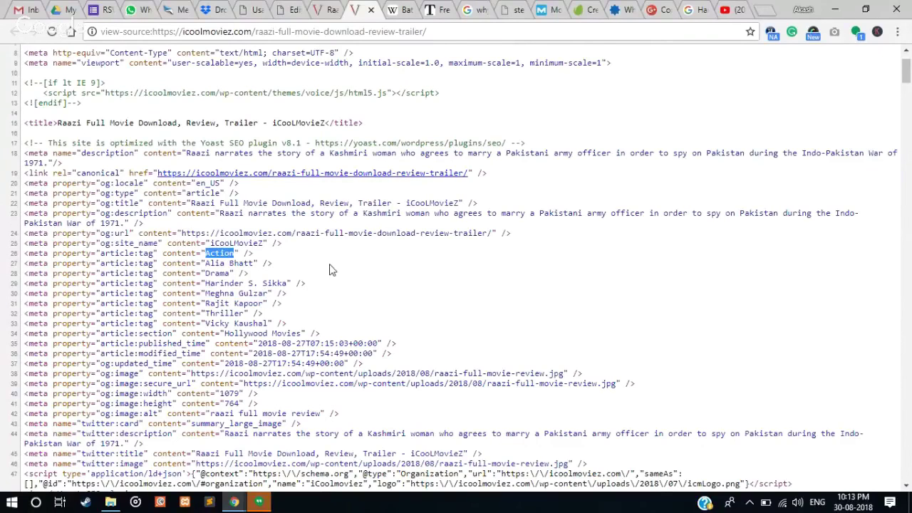
Return to the Raazi post editor and review its layout, review, display options, featured image, Yoast SEO and table of contents settings.
key("ctrl+shift+Tab")
key("ctrl+shift+Tab")
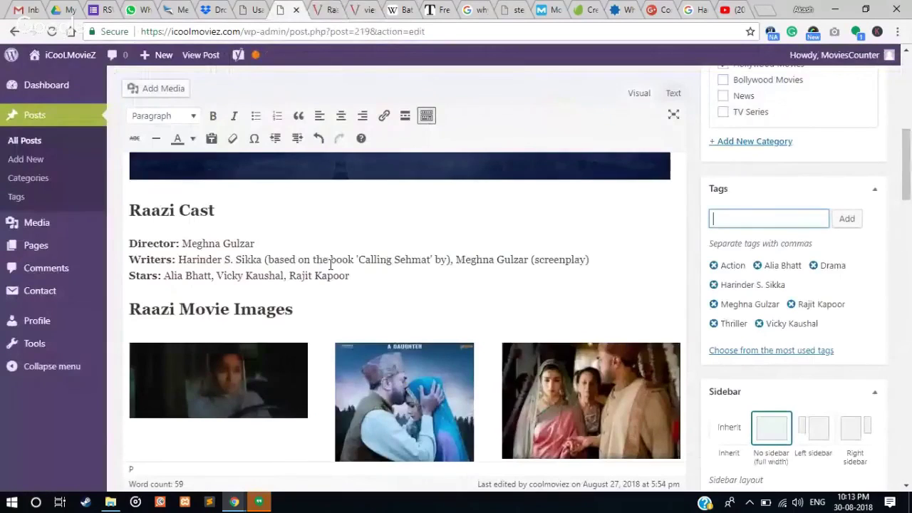
left_click(850, 324)
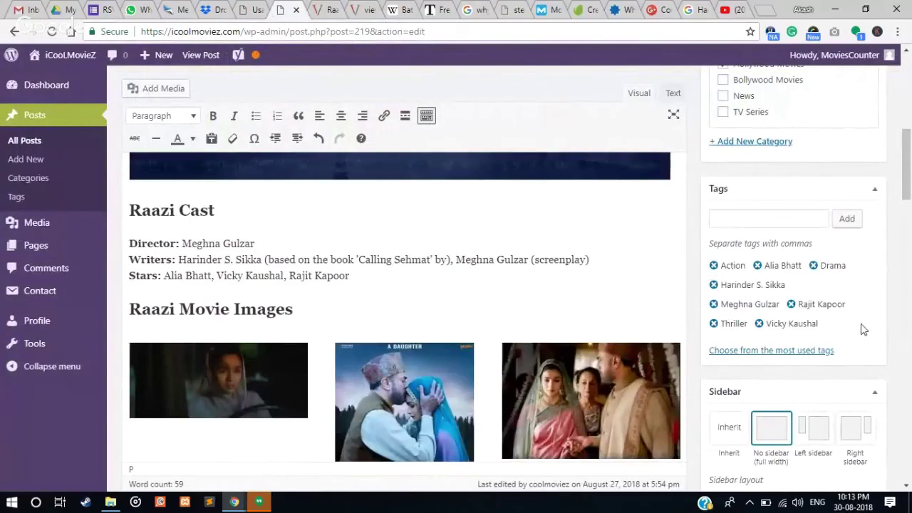
scroll(861, 326, "down", 4)
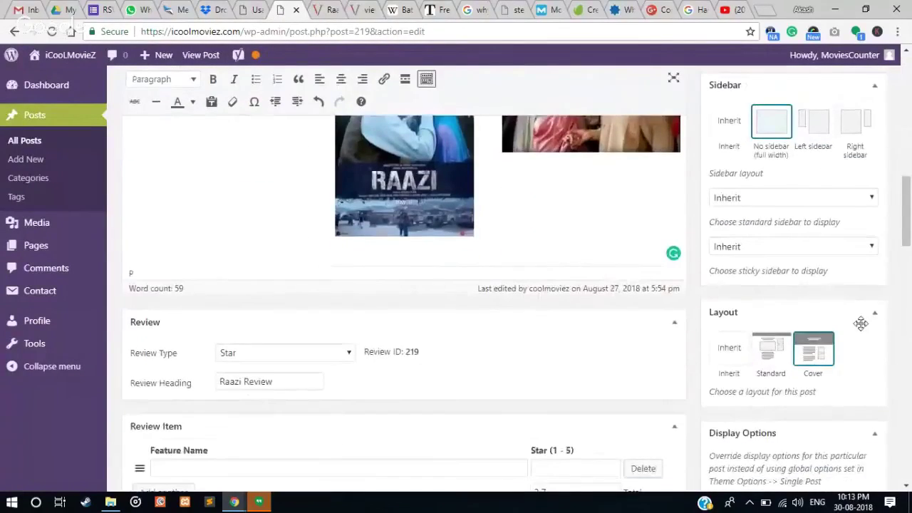
scroll(861, 325, "down", 3)
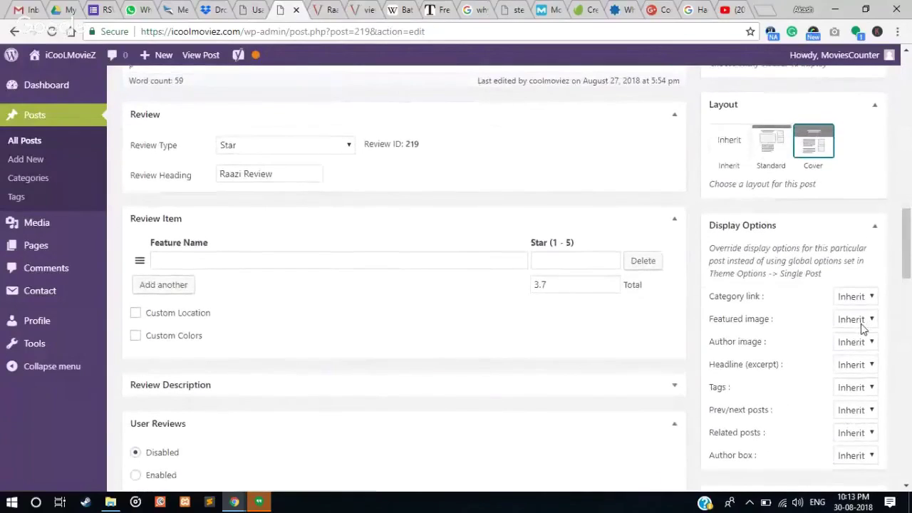
scroll(862, 328, "down", 4)
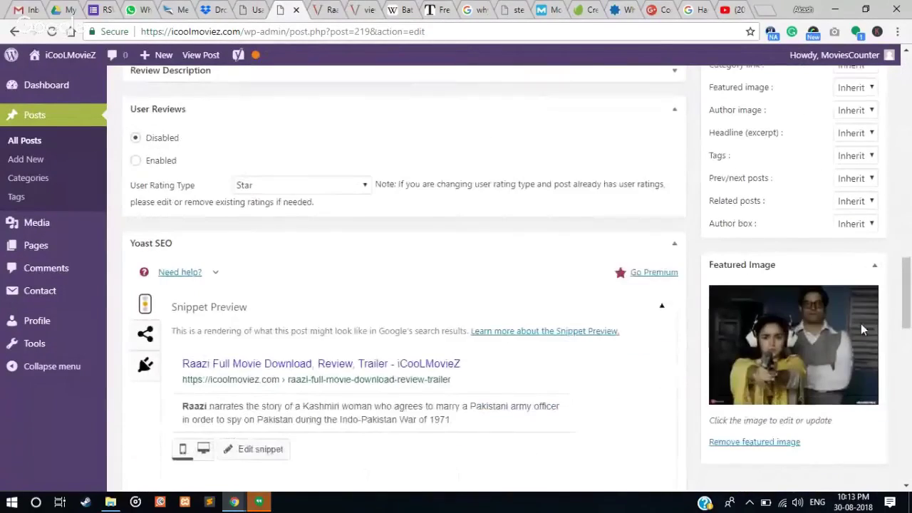
scroll(860, 329, "down", 1)
scroll(862, 329, "down", 1)
scroll(862, 330, "down", 3)
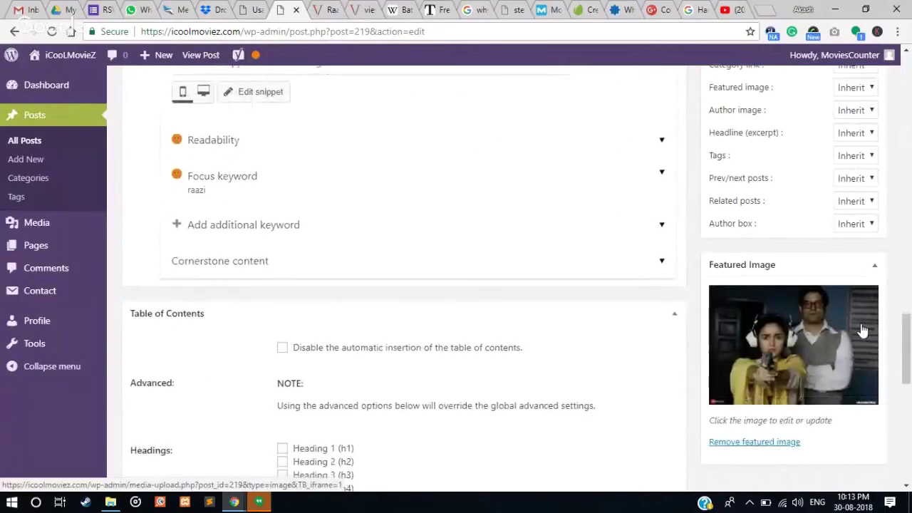
scroll(862, 329, "down", 2)
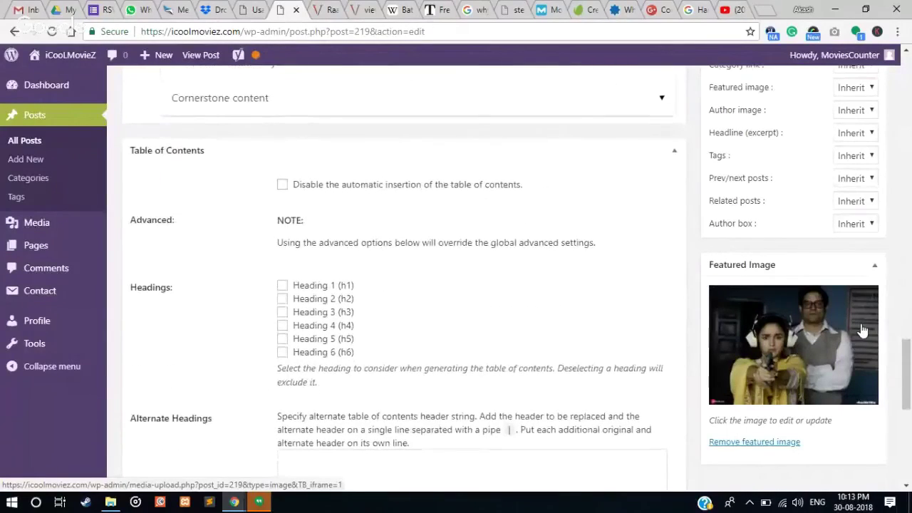